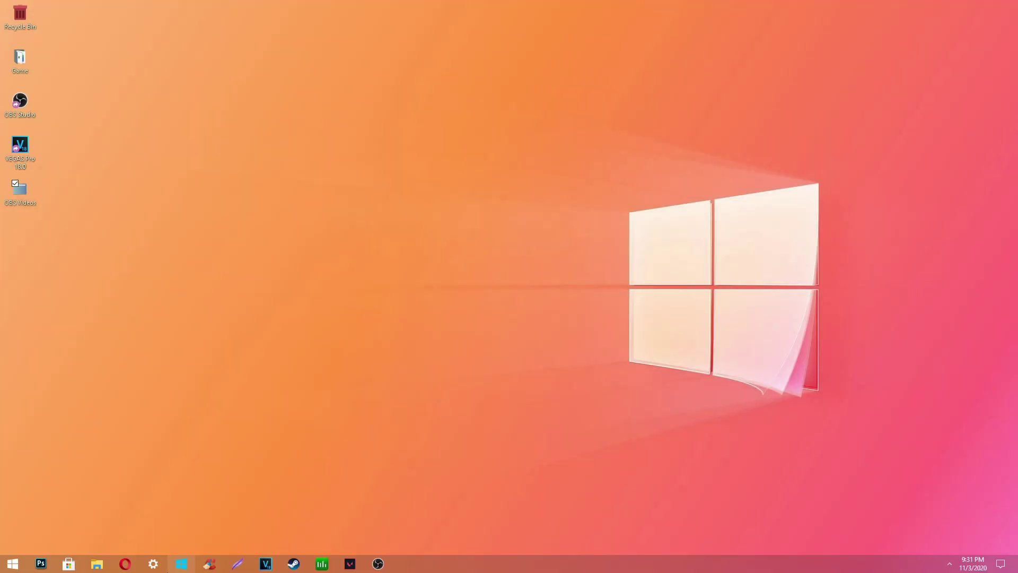
- Close the OBS Videos folder, launch Intel Graphics Command Center from Microsoft Store, then close the Store
{"action": "left_click", "coordinate": [97, 564]}
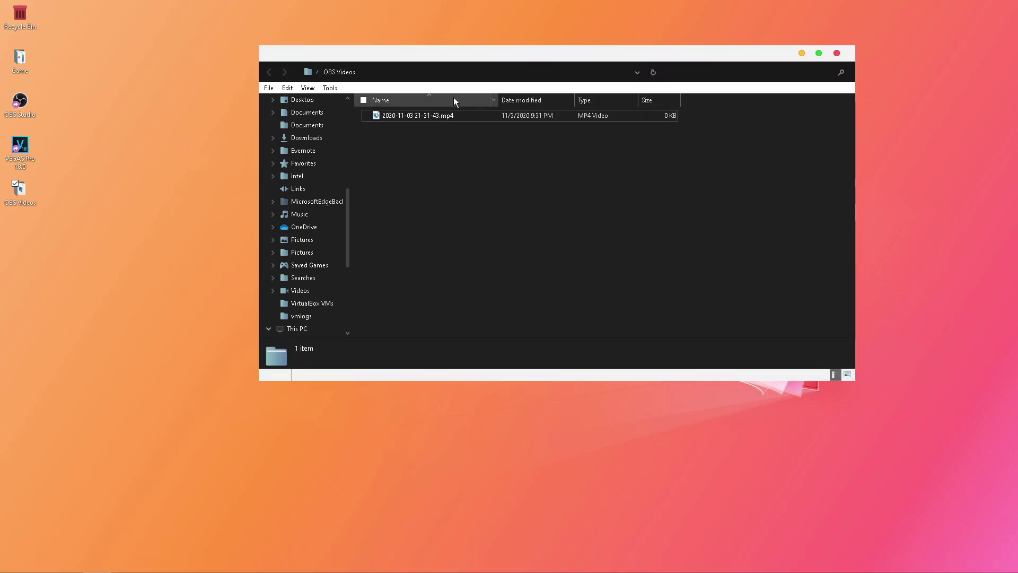
{"action": "left_click", "coordinate": [836, 53]}
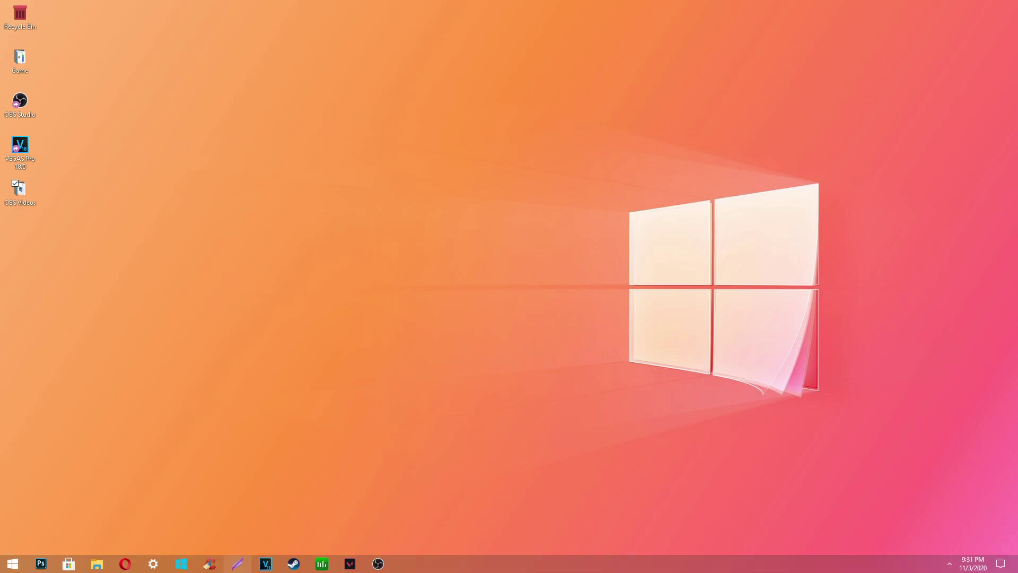
{"action": "left_click", "coordinate": [69, 564]}
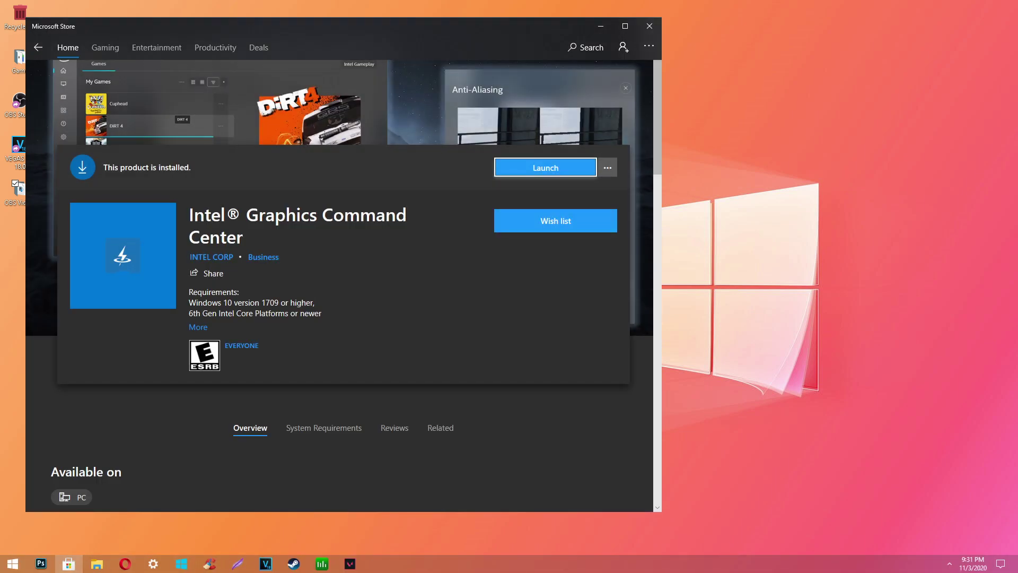
{"action": "left_click", "coordinate": [531, 170]}
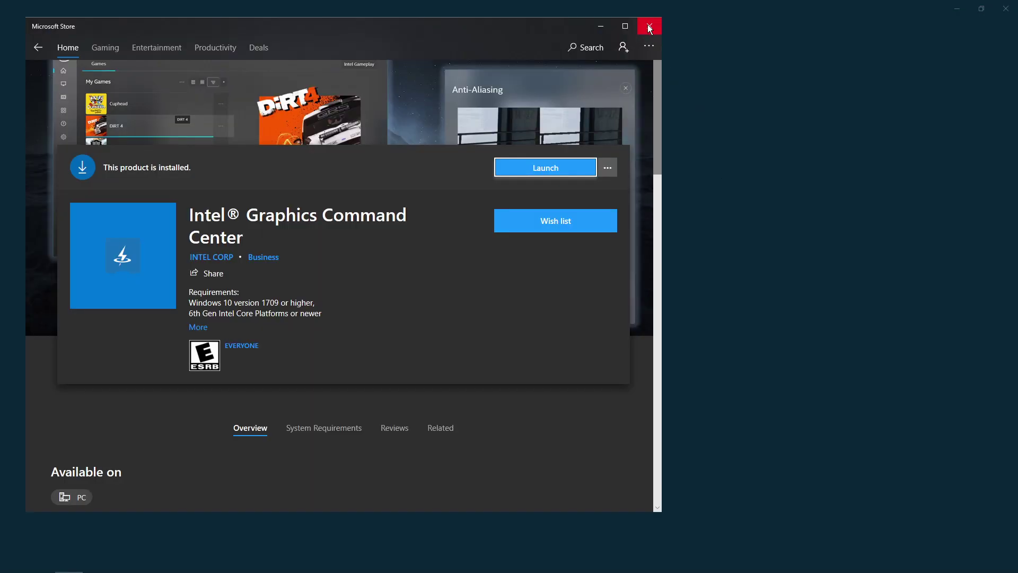
{"action": "left_click", "coordinate": [649, 25]}
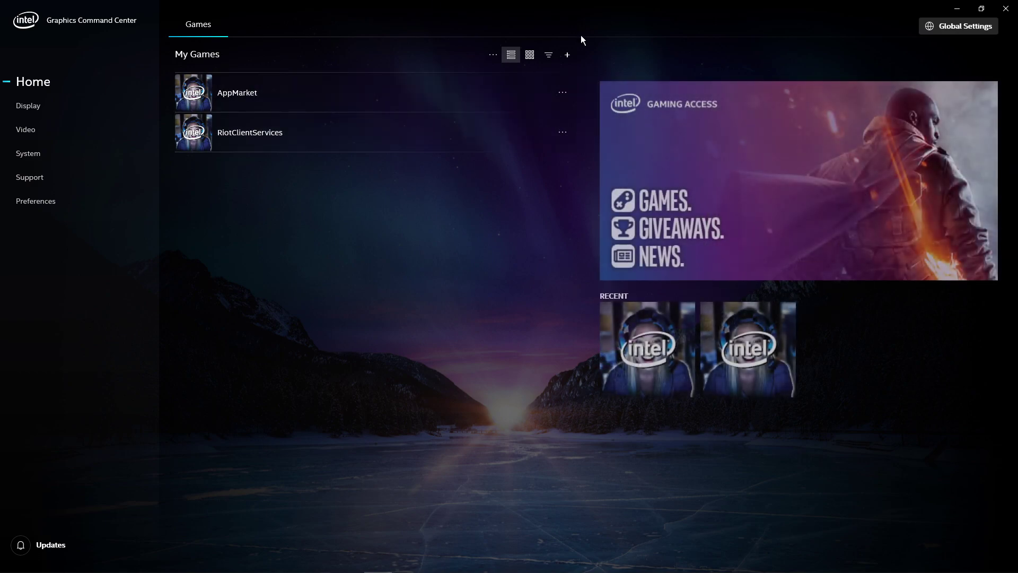
- Manually add PUBG LITE from the Desktop Game folder to My Games, where it appears as Launcher
{"action": "left_click", "coordinate": [567, 55]}
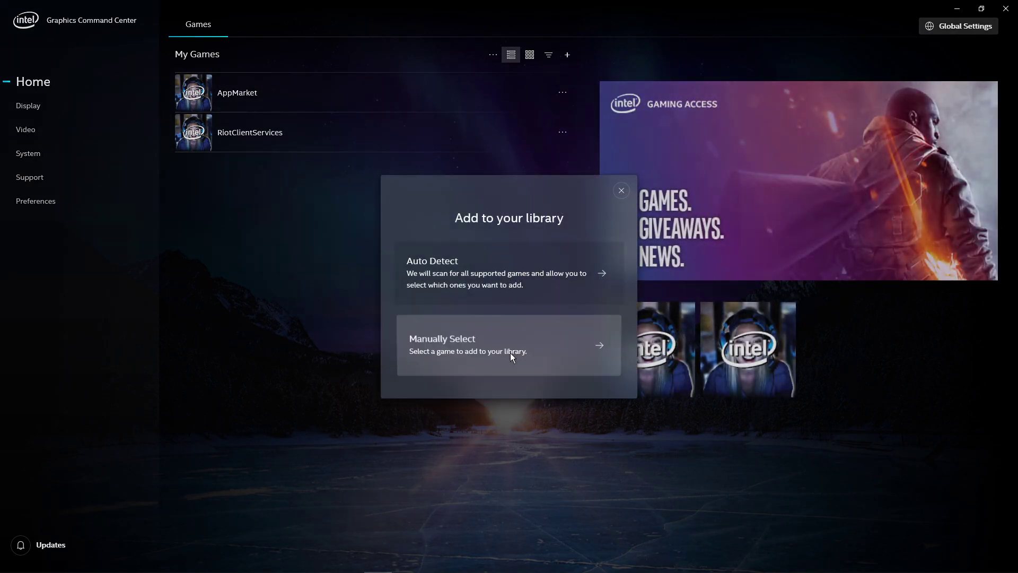
{"action": "left_click", "coordinate": [507, 354]}
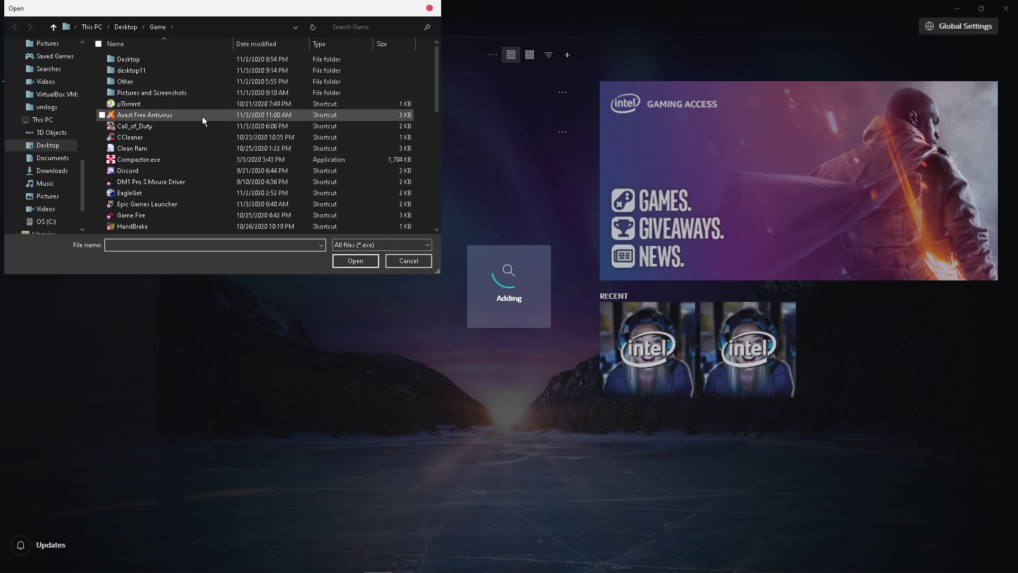
{"action": "scroll", "coordinate": [184, 145], "scroll_direction": "down", "scroll_amount": 3}
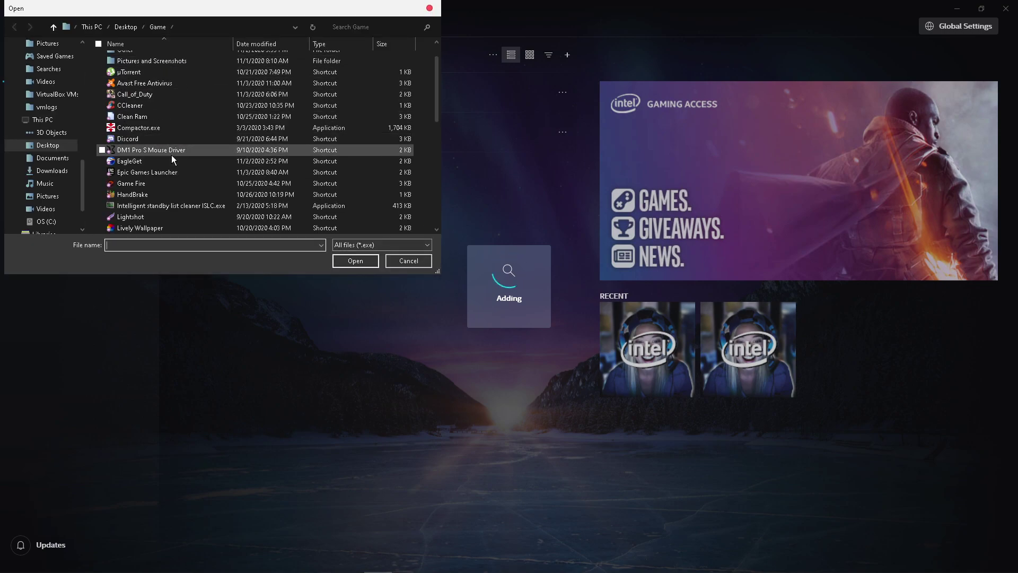
{"action": "scroll", "coordinate": [181, 148], "scroll_direction": "down", "scroll_amount": 3}
{"action": "scroll", "coordinate": [179, 149], "scroll_direction": "down", "scroll_amount": 2}
{"action": "scroll", "coordinate": [179, 150], "scroll_direction": "down", "scroll_amount": 2}
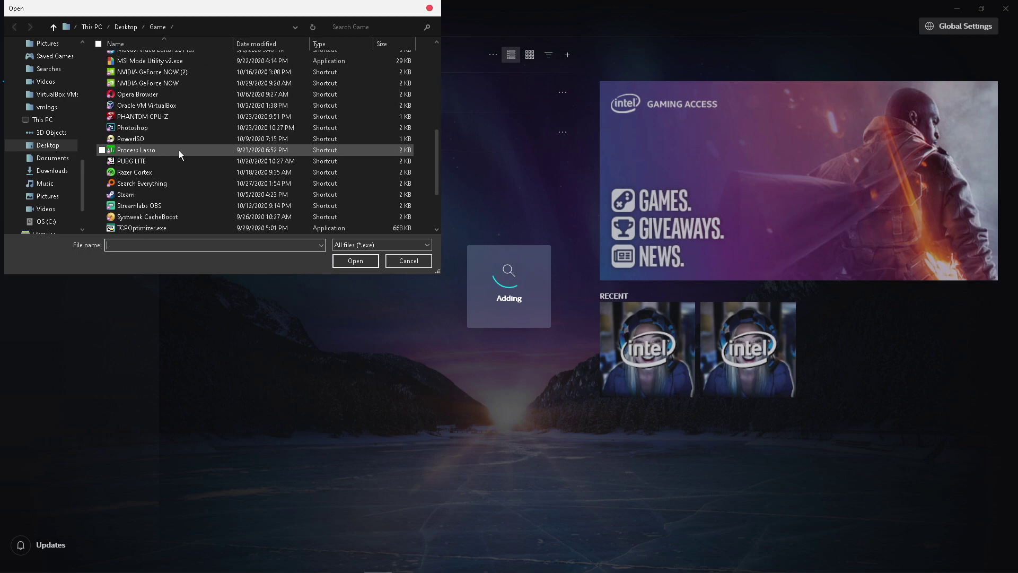
{"action": "scroll", "coordinate": [180, 151], "scroll_direction": "down", "scroll_amount": 1}
{"action": "scroll", "coordinate": [189, 166], "scroll_direction": "down", "scroll_amount": 2}
{"action": "scroll", "coordinate": [188, 166], "scroll_direction": "down", "scroll_amount": 2}
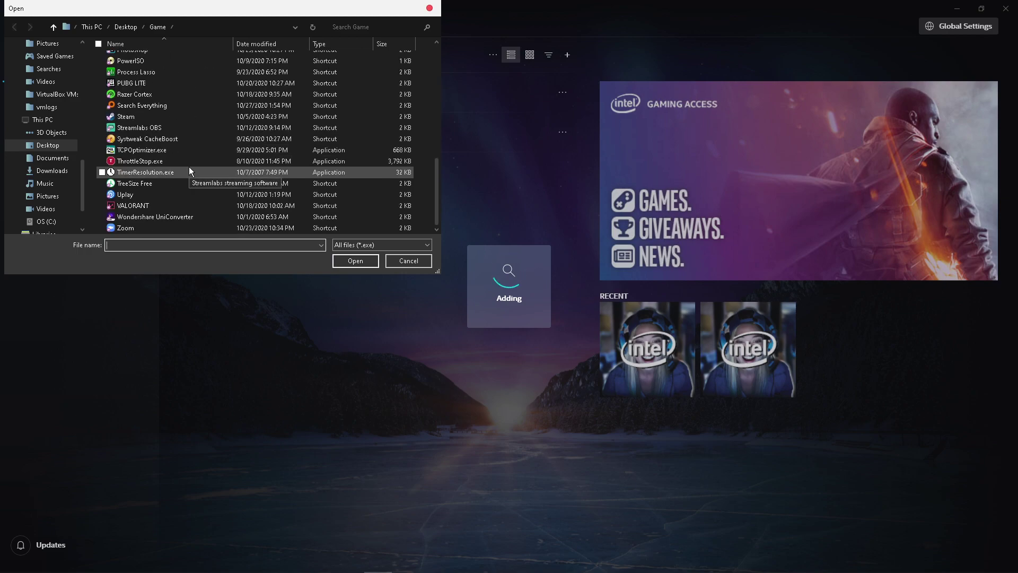
{"action": "scroll", "coordinate": [273, 194], "scroll_direction": "up", "scroll_amount": 3}
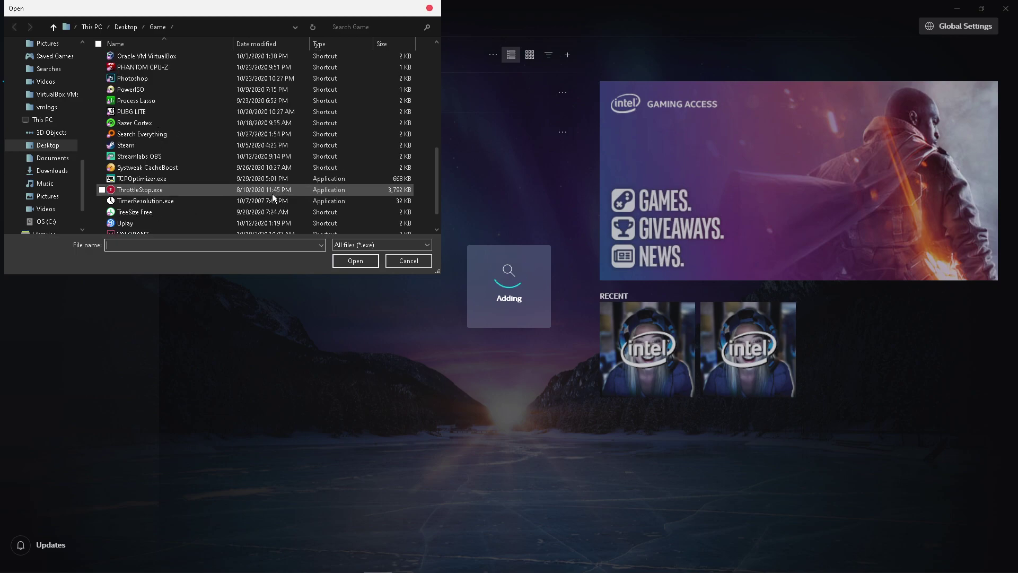
{"action": "scroll", "coordinate": [247, 184], "scroll_direction": "up", "scroll_amount": 2}
{"action": "left_click", "coordinate": [176, 144]}
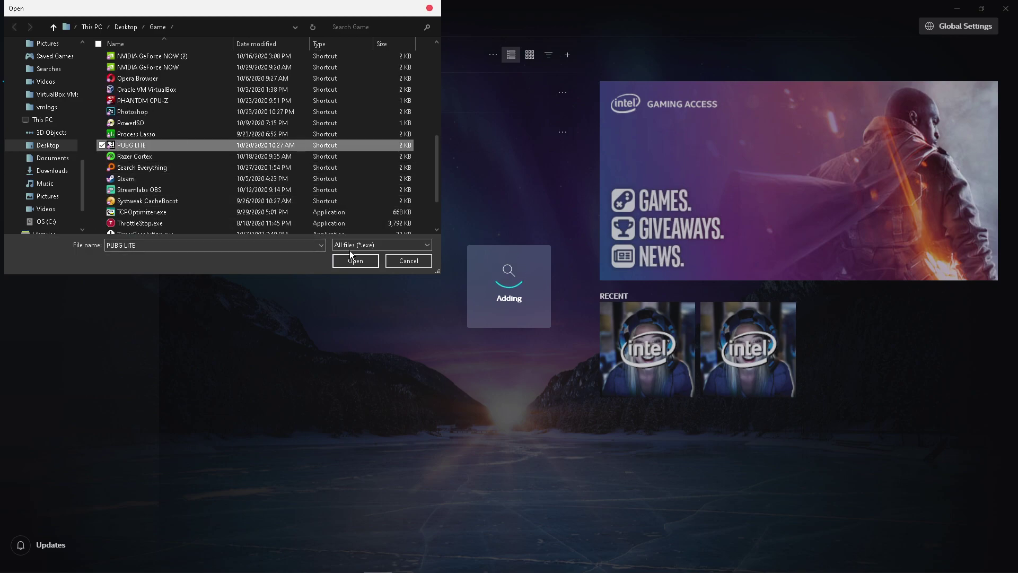
{"action": "left_click", "coordinate": [355, 261]}
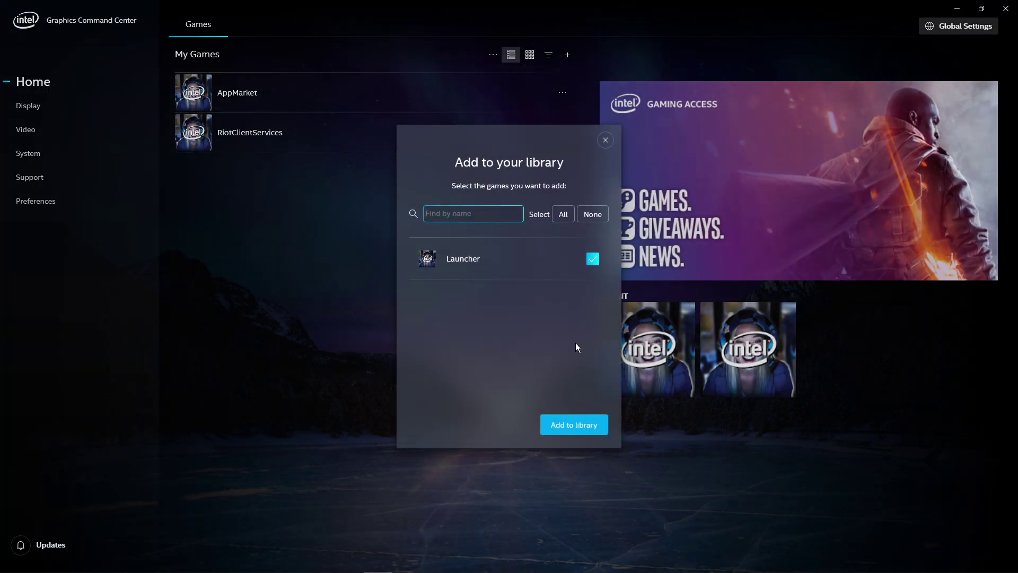
{"action": "left_click", "coordinate": [573, 424]}
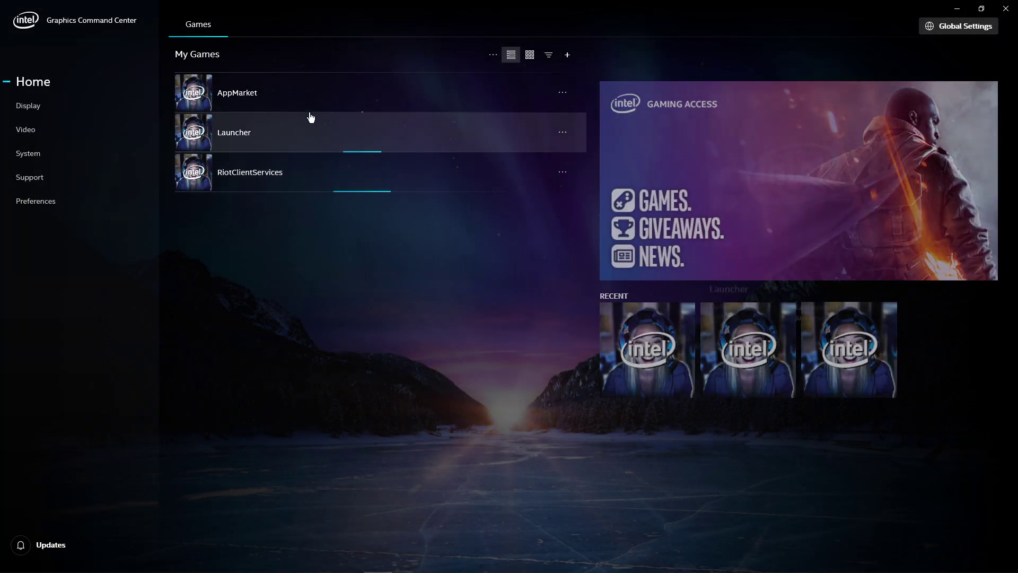
- Open Launcher's game profile and set Anti-Aliasing and Anisotropic Filtering to Always Off
{"action": "left_click", "coordinate": [311, 127]}
{"action": "double_click", "coordinate": [298, 135]}
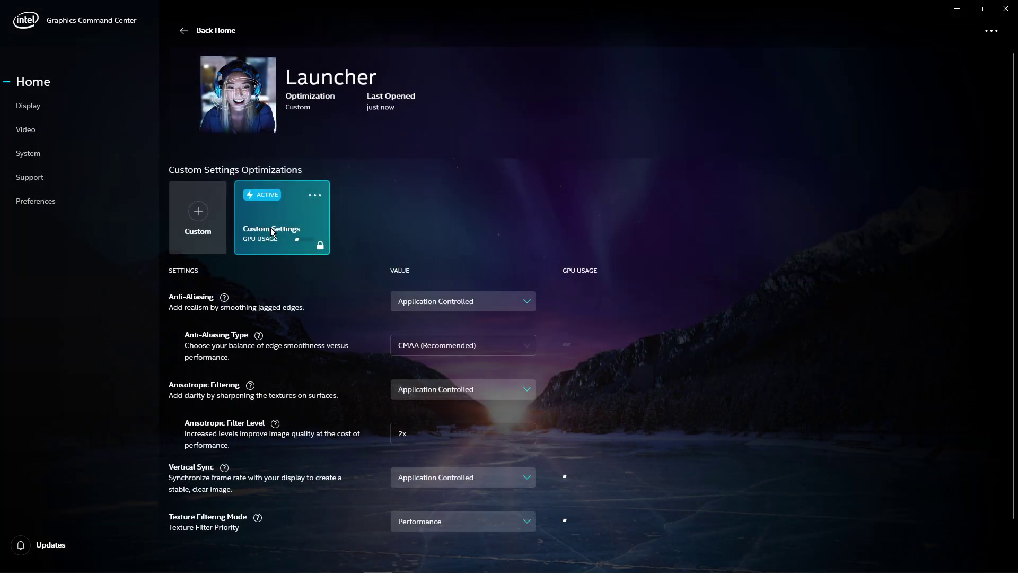
{"action": "left_click", "coordinate": [477, 302]}
{"action": "left_click", "coordinate": [474, 321]}
{"action": "left_click", "coordinate": [478, 389]}
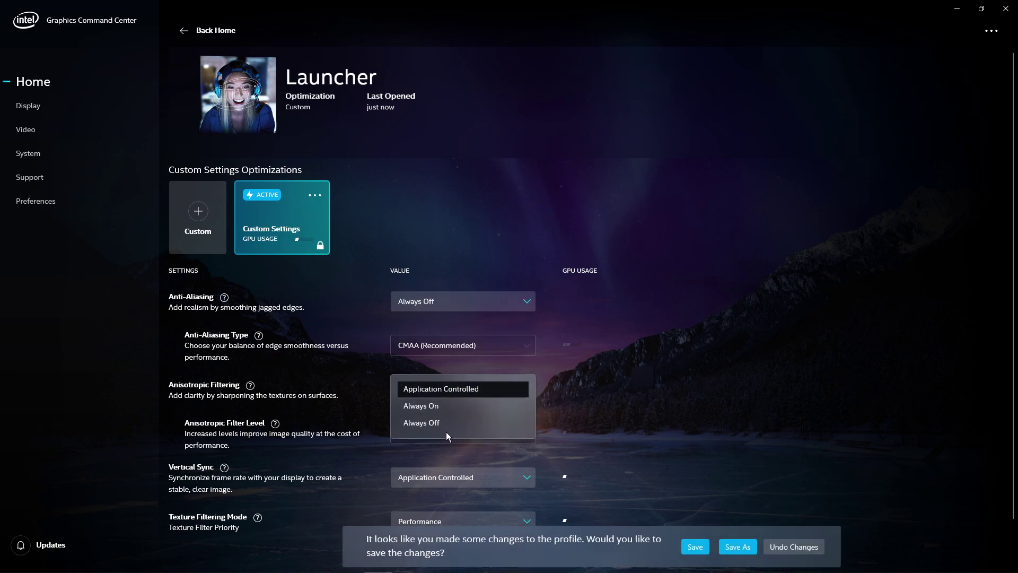
{"action": "left_click", "coordinate": [446, 430]}
{"action": "scroll", "coordinate": [446, 426], "scroll_direction": "down", "scroll_amount": 1}
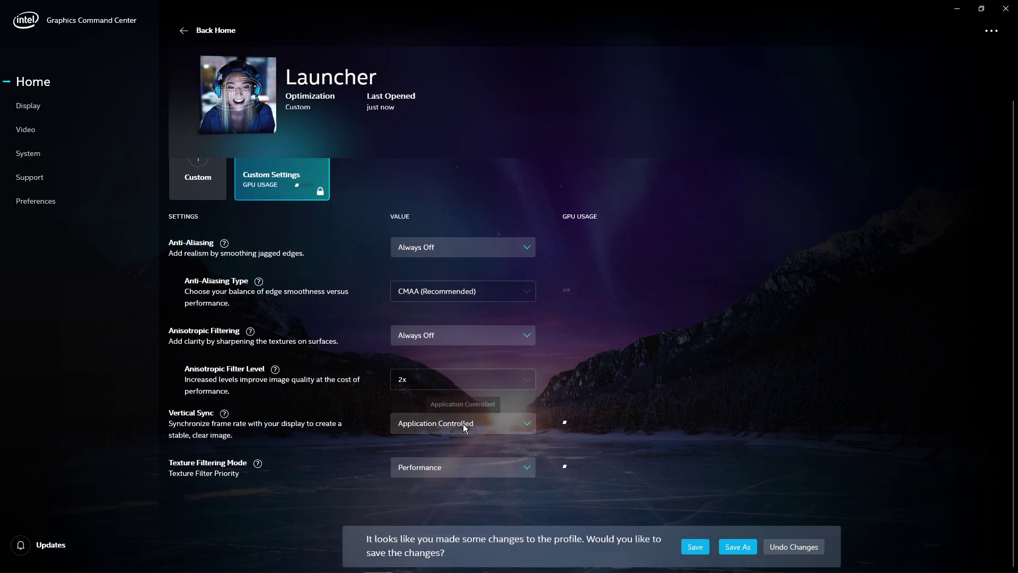
- Set Vertical Sync to Always Off, keep texture filtering on Performance, and save the profile
{"action": "left_click", "coordinate": [463, 423]}
{"action": "left_click", "coordinate": [457, 454]}
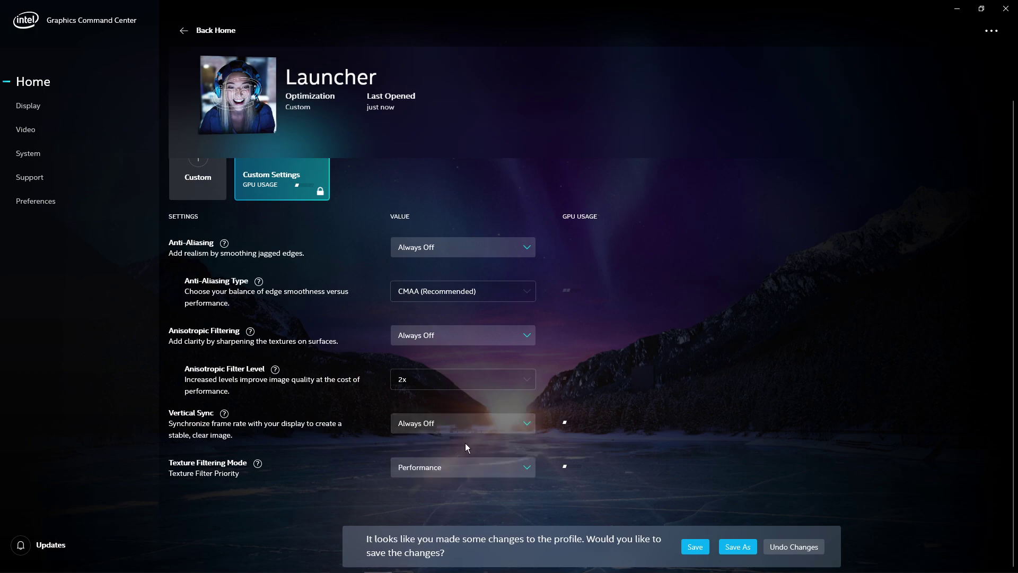
{"action": "left_click", "coordinate": [440, 461]}
{"action": "left_click", "coordinate": [440, 465]}
{"action": "left_click", "coordinate": [696, 547]}
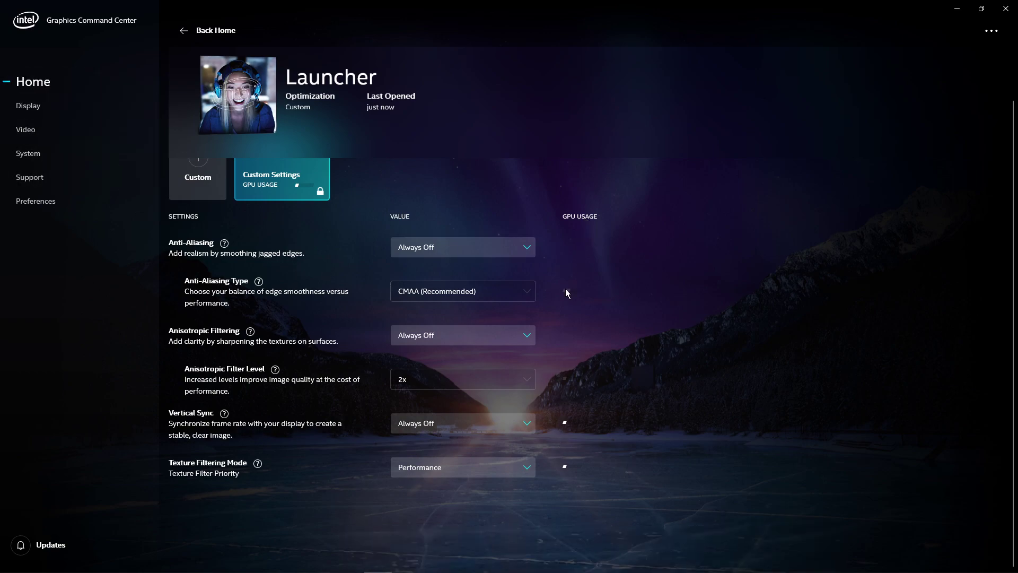
- Review the Display page, keeping 1920 x 1080 resolution and 60p refresh rate, and check rotation choices
{"action": "left_click", "coordinate": [28, 105]}
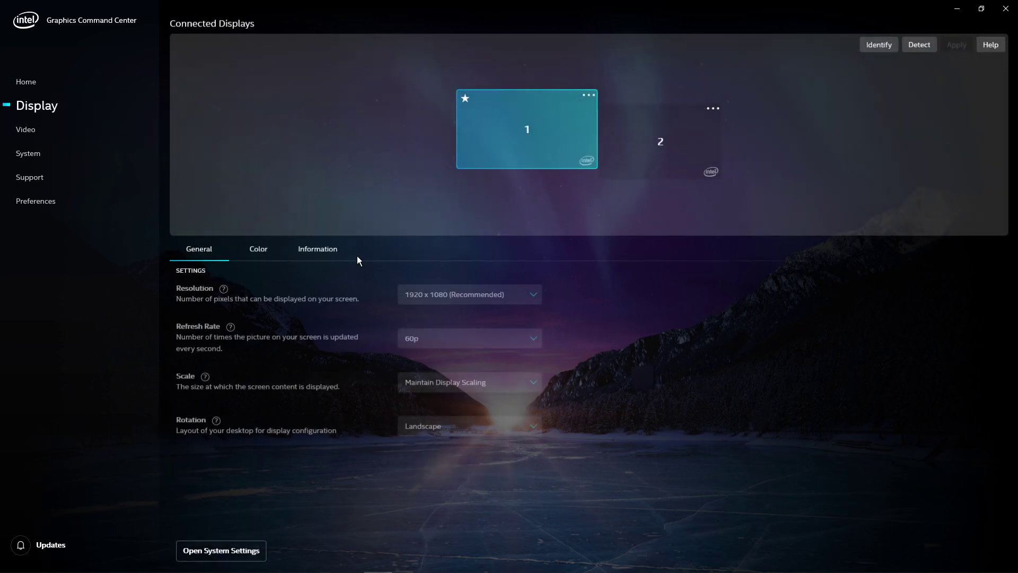
{"action": "left_click", "coordinate": [457, 298]}
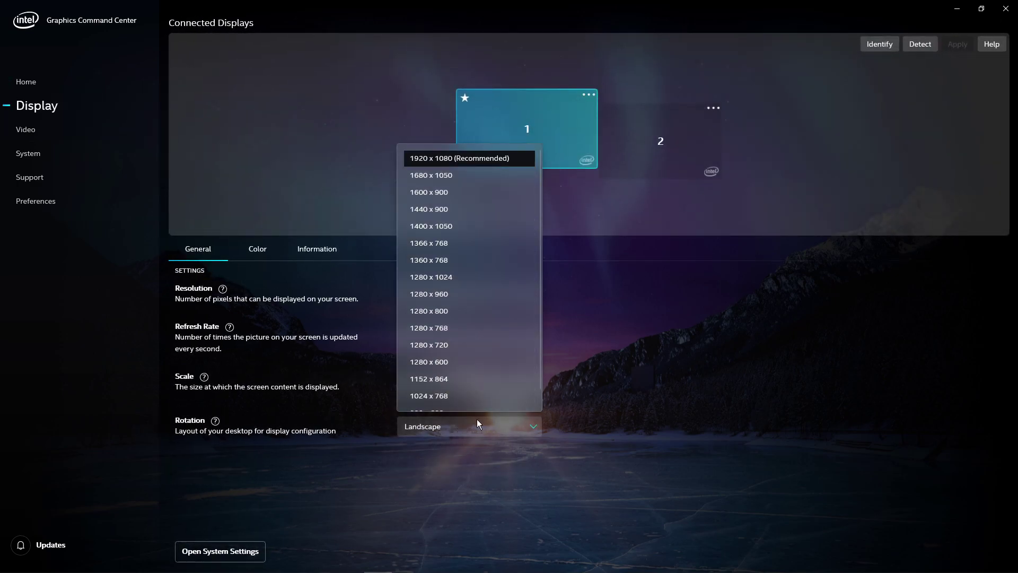
{"action": "left_click", "coordinate": [509, 417]}
{"action": "left_click", "coordinate": [493, 340]}
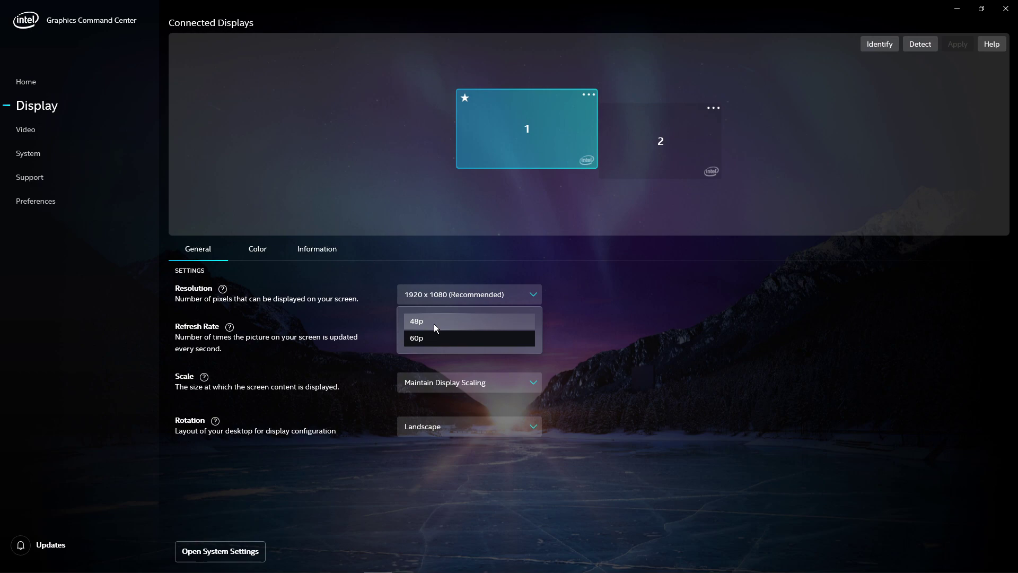
{"action": "left_click", "coordinate": [434, 351]}
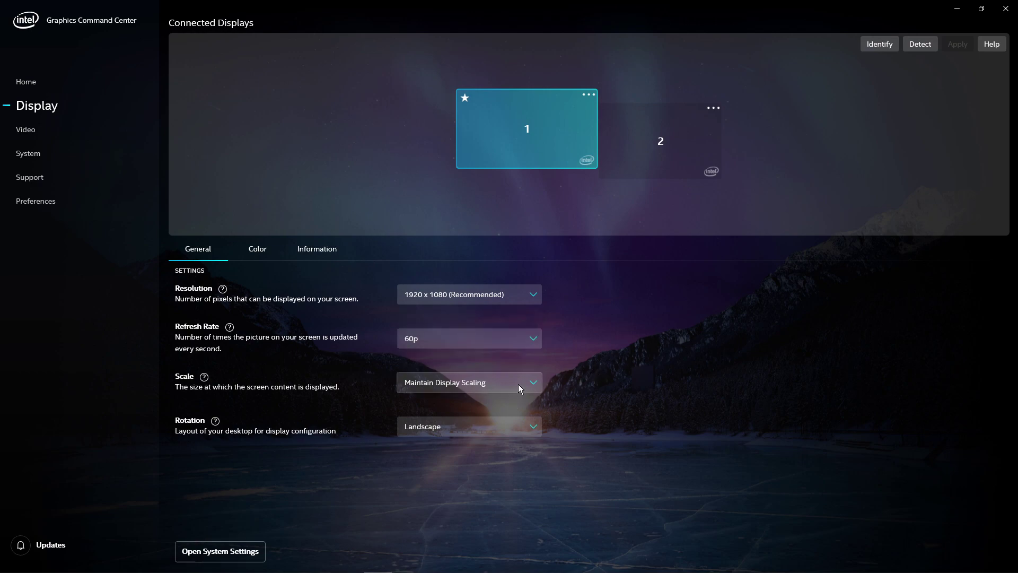
{"action": "left_click", "coordinate": [496, 431]}
- Visit the Video page, close its Real-Time Preview, then go to the System page's HotKeys tab
{"action": "left_click", "coordinate": [49, 130]}
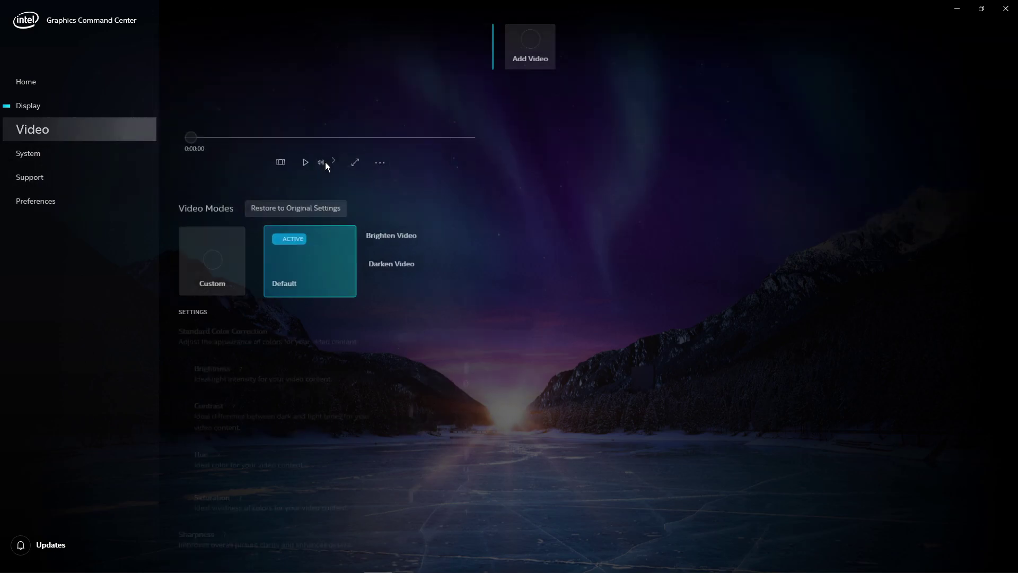
{"action": "left_click", "coordinate": [167, 28]}
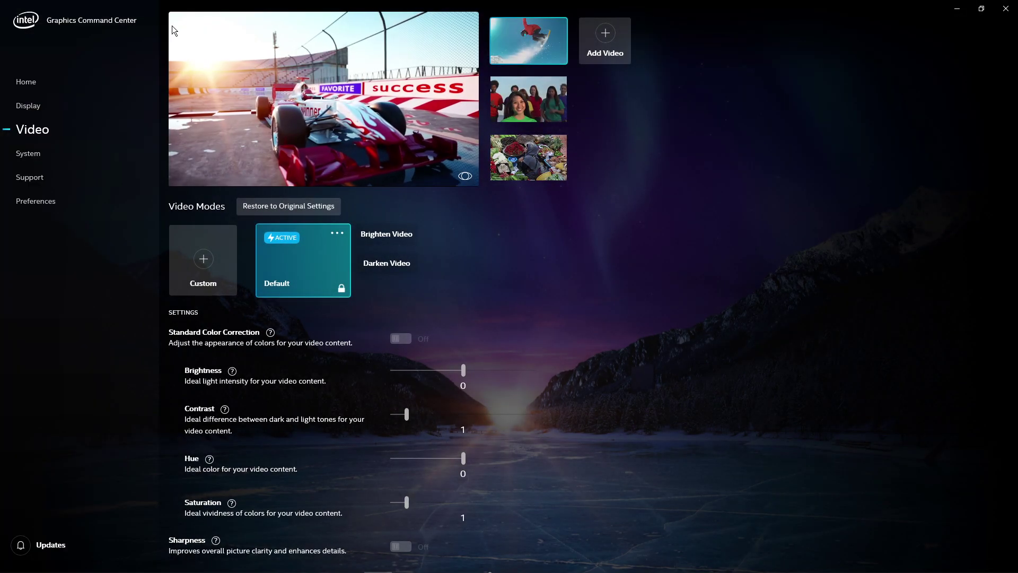
{"action": "left_click", "coordinate": [52, 155]}
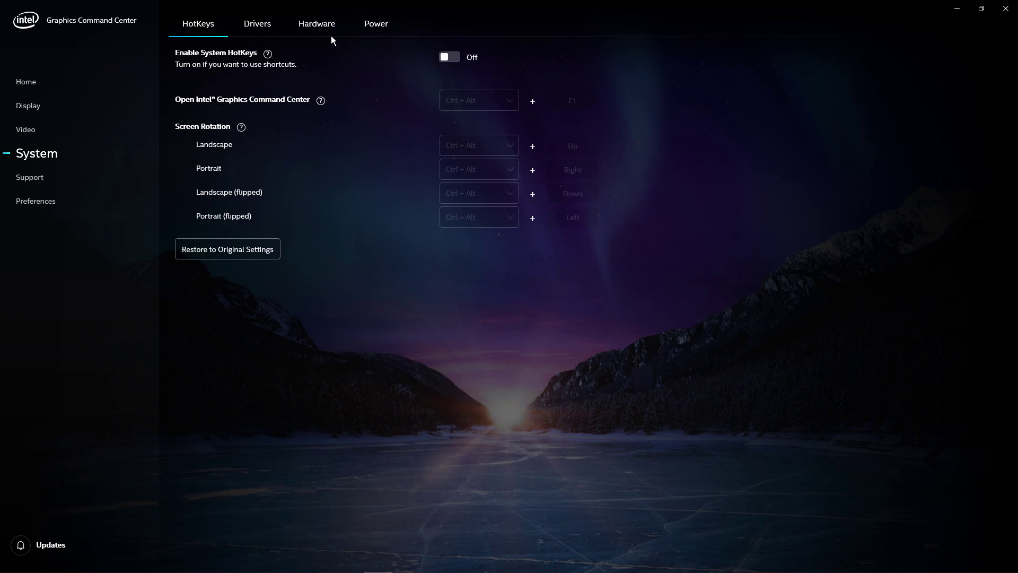
- Switch Enable System HotKeys on, then browse the Drivers and Hardware tabs
{"action": "left_click", "coordinate": [453, 57]}
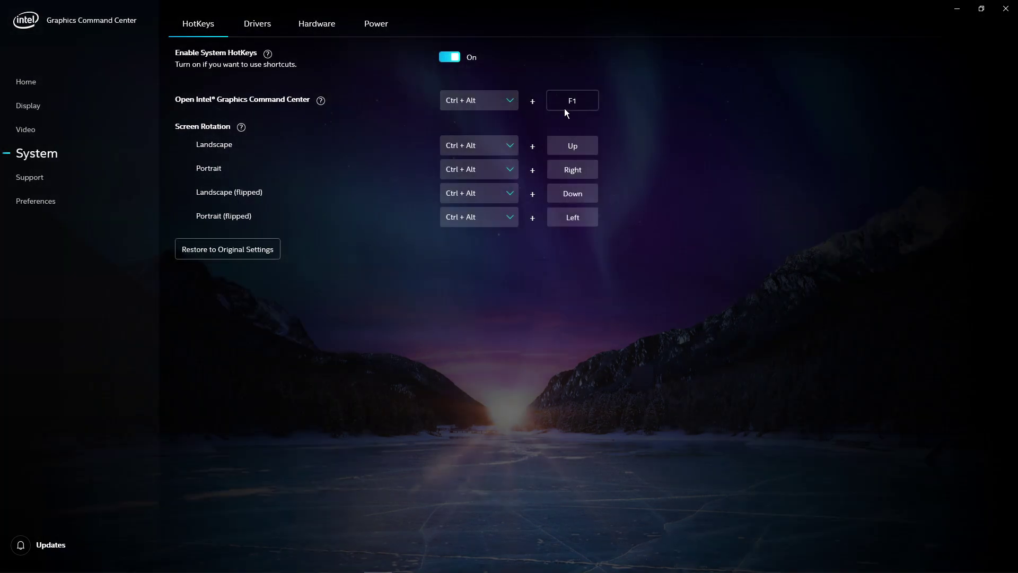
{"action": "left_click", "coordinate": [254, 24]}
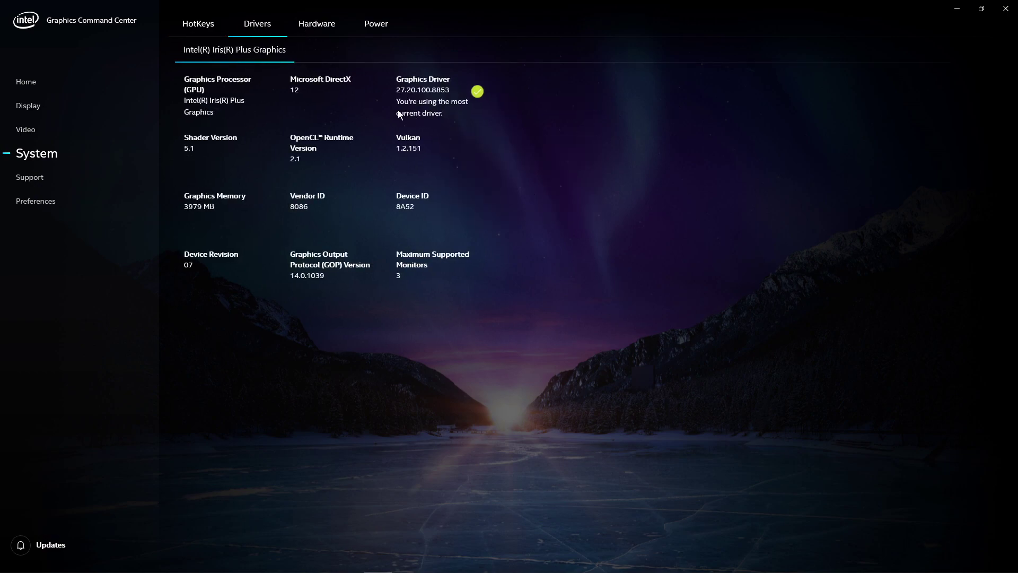
{"action": "left_click", "coordinate": [316, 28]}
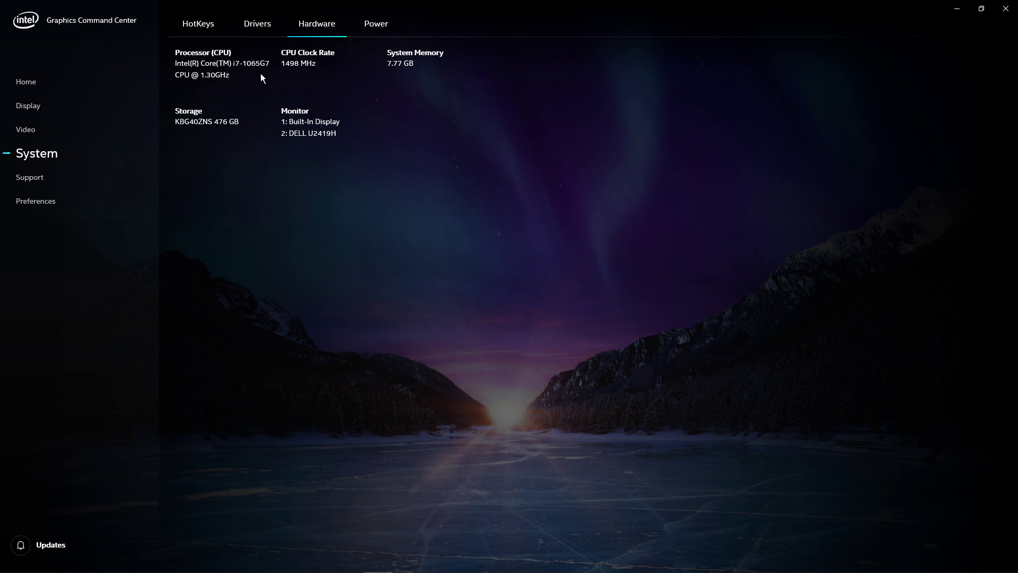
{"action": "left_click", "coordinate": [376, 24]}
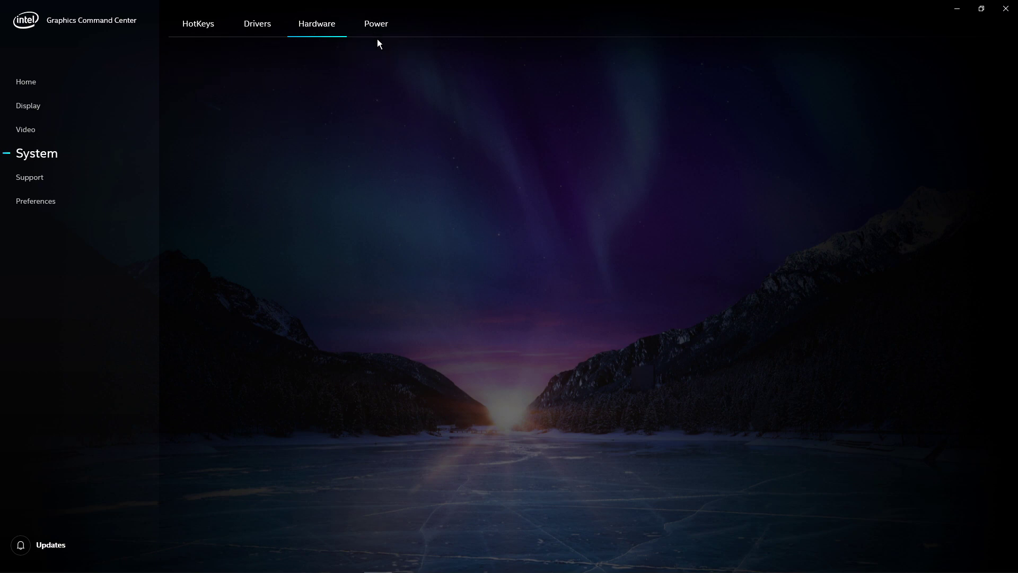
- Choose Balanced Mode for On Battery and Maximum Performance for Plugged In under Power Plans
{"action": "left_click", "coordinate": [475, 175]}
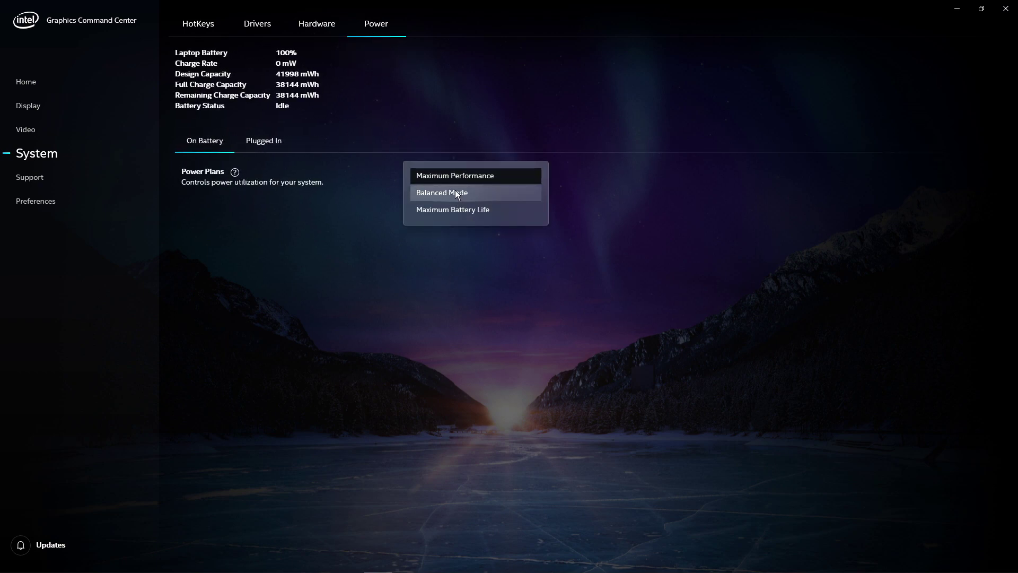
{"action": "left_click", "coordinate": [455, 191]}
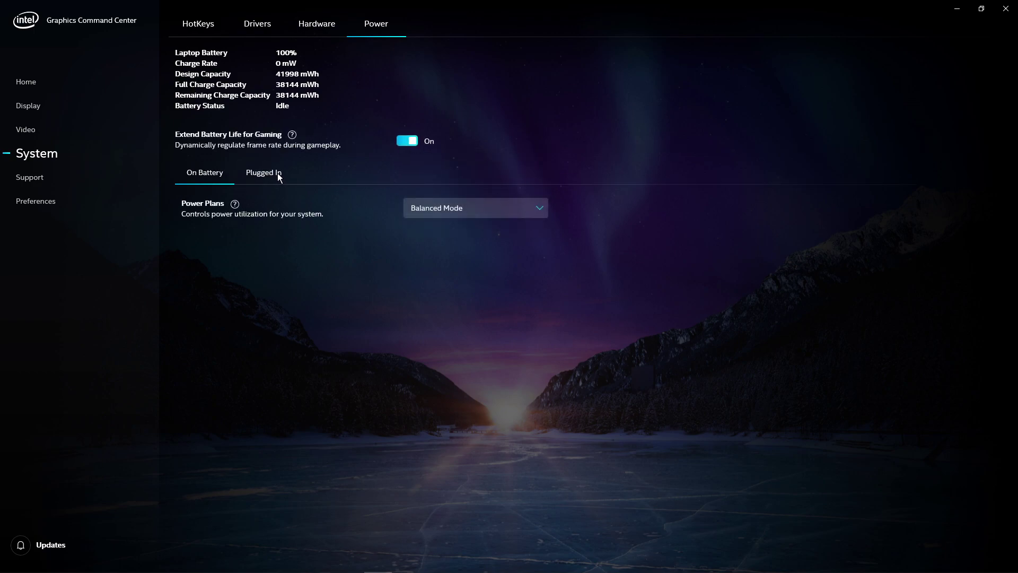
{"action": "left_click", "coordinate": [263, 173]}
{"action": "left_click", "coordinate": [452, 207]}
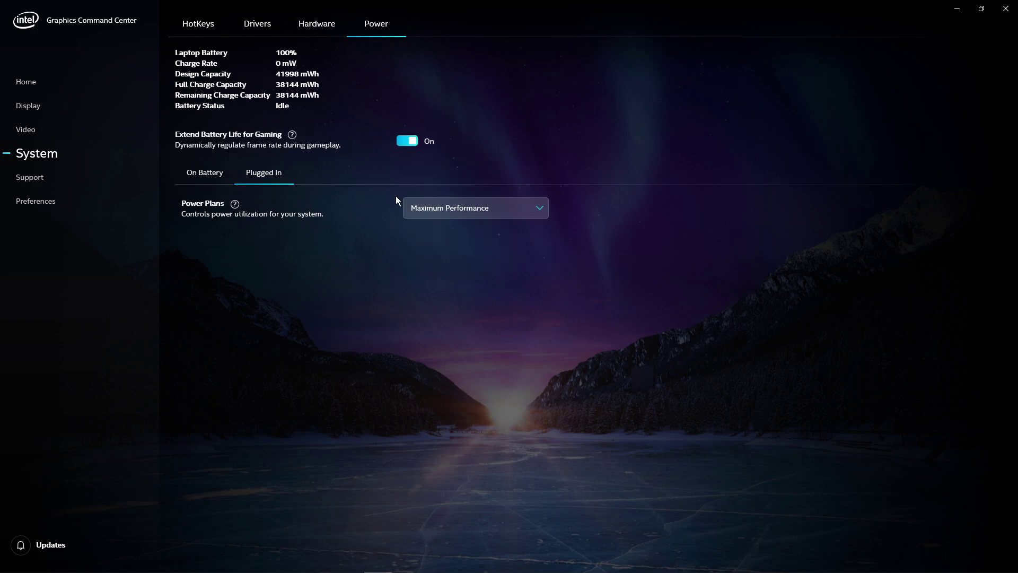
{"action": "left_click", "coordinate": [106, 176]}
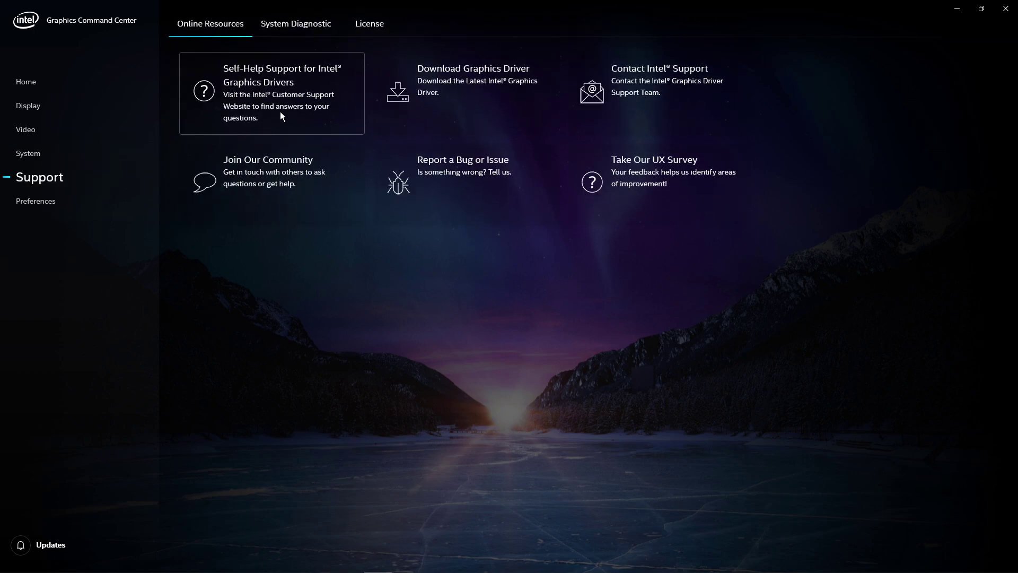
- View the Preferences page, then close Intel Graphics Command Center
{"action": "left_click", "coordinate": [76, 200]}
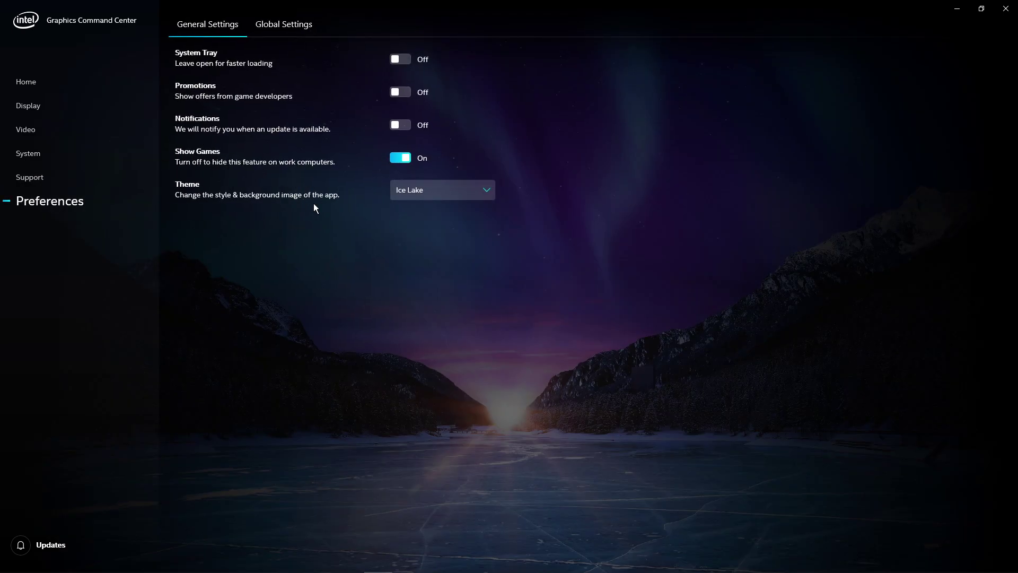
{"action": "left_click", "coordinate": [1003, 6]}
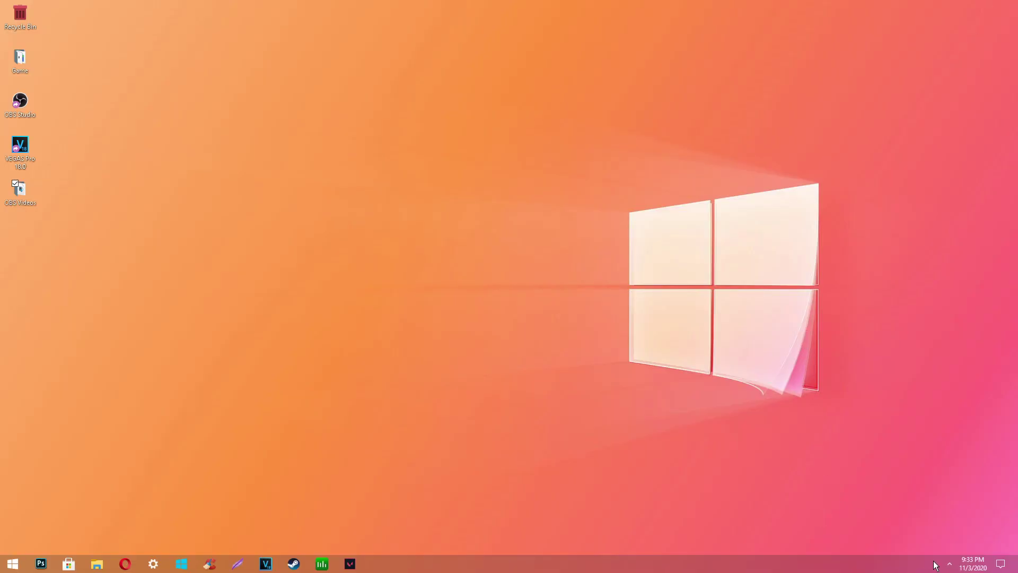
- Show the hidden notification area icons, then hide them again
{"action": "left_click", "coordinate": [948, 564]}
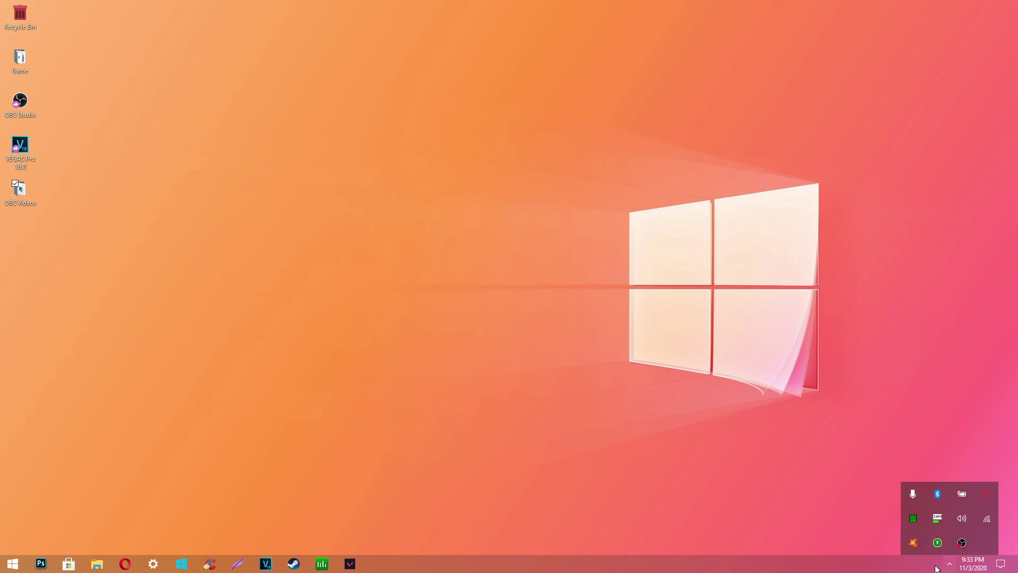
{"action": "left_click", "coordinate": [936, 566]}
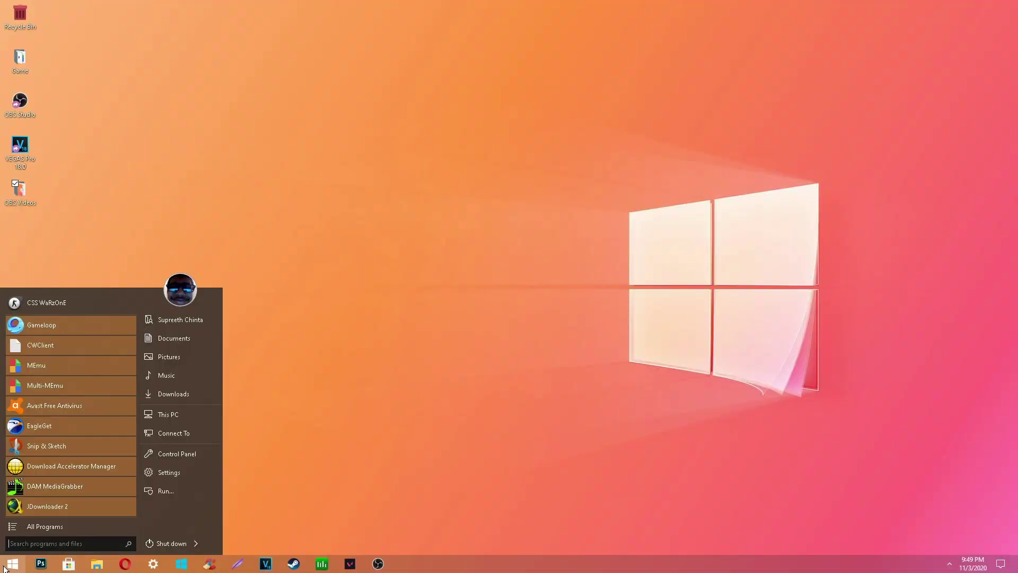
{"action": "type", "text": "dev"}
{"action": "type", "text": "an"}
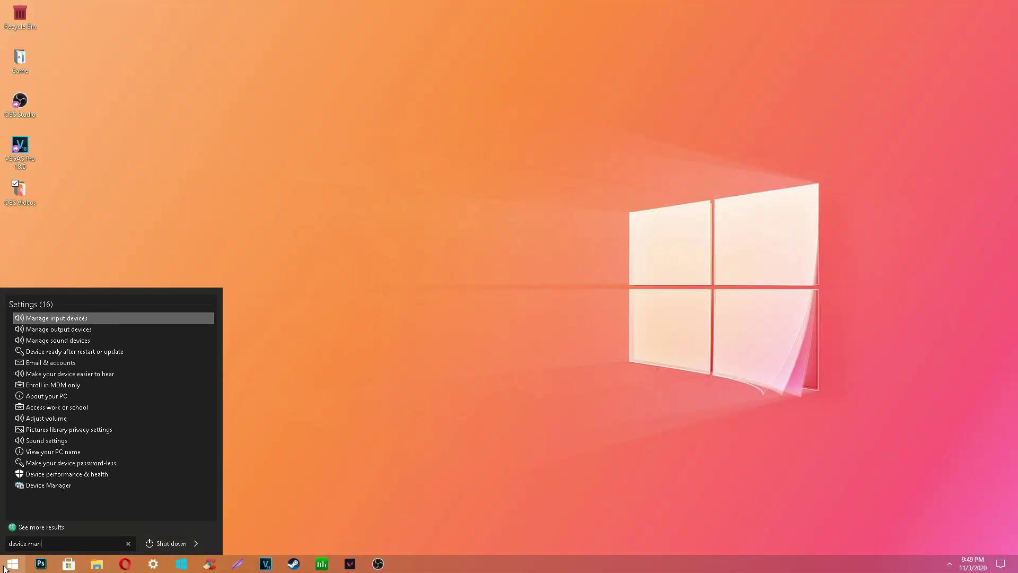
{"action": "type", "text": "ager"}
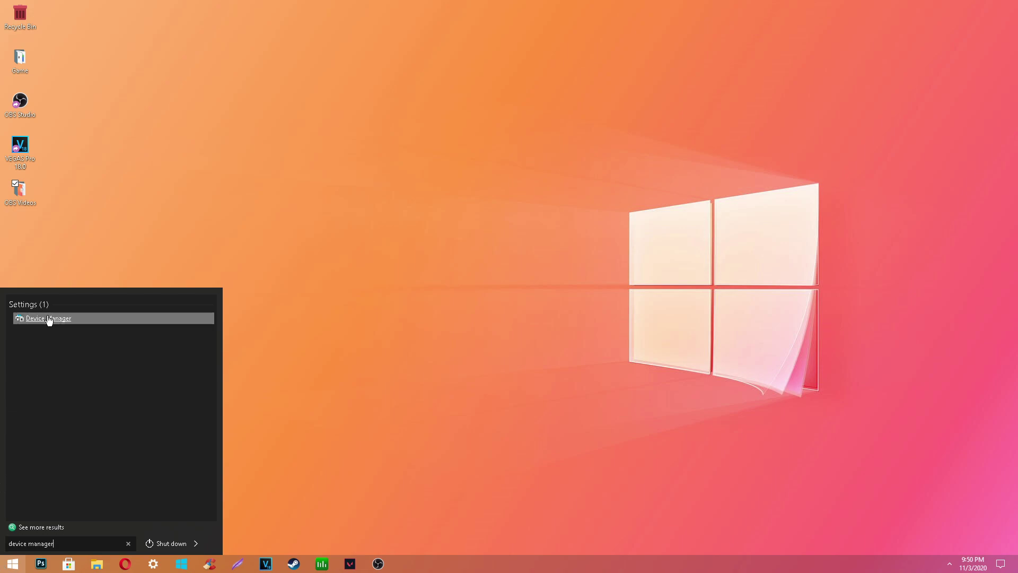
- Open Device Manager from search and inspect the High precision event timer's actions menu under System devices
{"action": "left_click", "coordinate": [49, 319]}
{"action": "scroll", "coordinate": [109, 222], "scroll_direction": "down", "scroll_amount": 3}
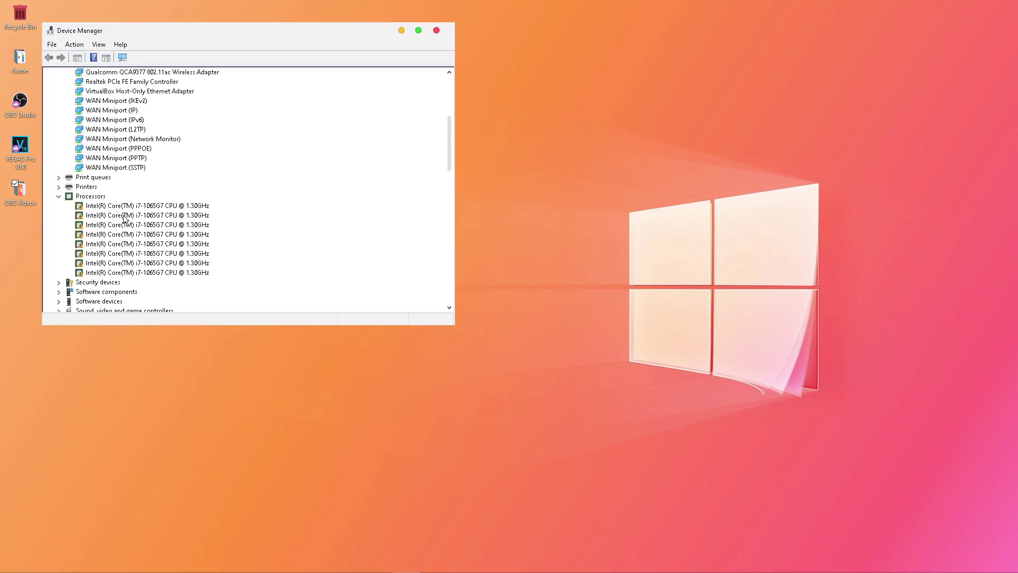
{"action": "scroll", "coordinate": [119, 221], "scroll_direction": "down", "scroll_amount": 3}
{"action": "scroll", "coordinate": [123, 220], "scroll_direction": "down", "scroll_amount": 3}
{"action": "scroll", "coordinate": [128, 218], "scroll_direction": "down", "scroll_amount": 2}
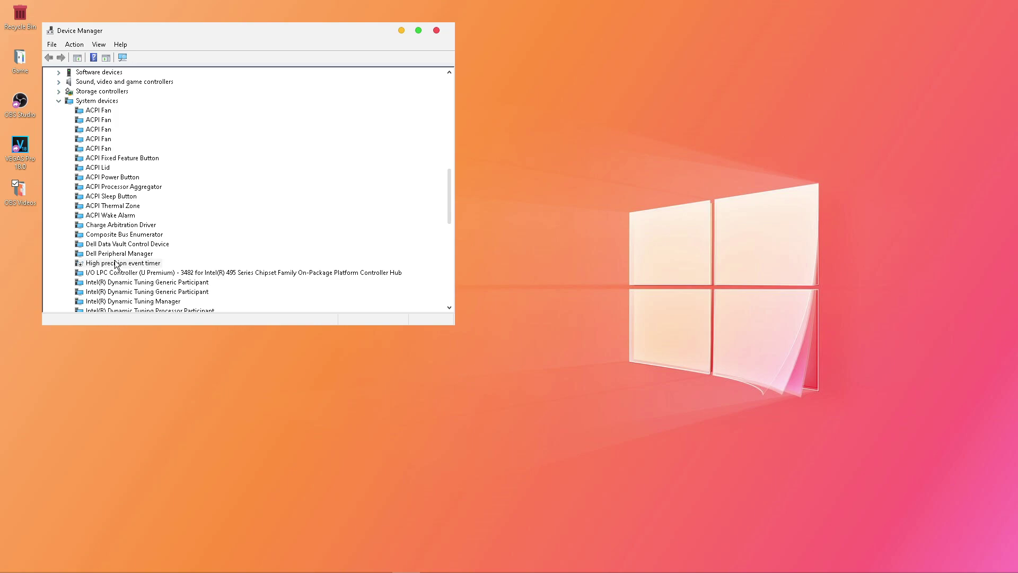
{"action": "right_click", "coordinate": [137, 263]}
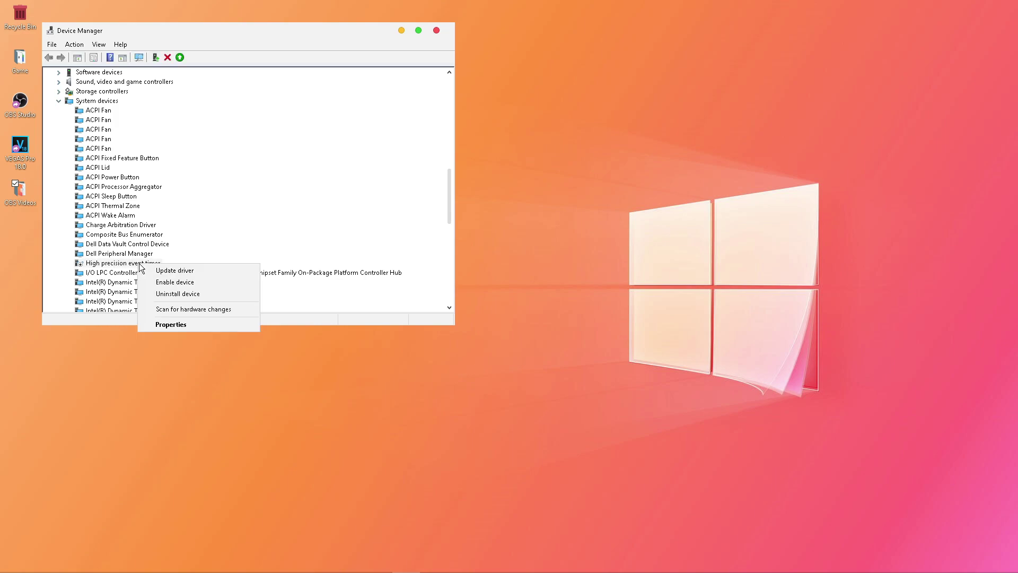
{"action": "left_click", "coordinate": [112, 267]}
- Close Device Manager and launch Command Prompt as administrator
{"action": "left_click", "coordinate": [437, 31]}
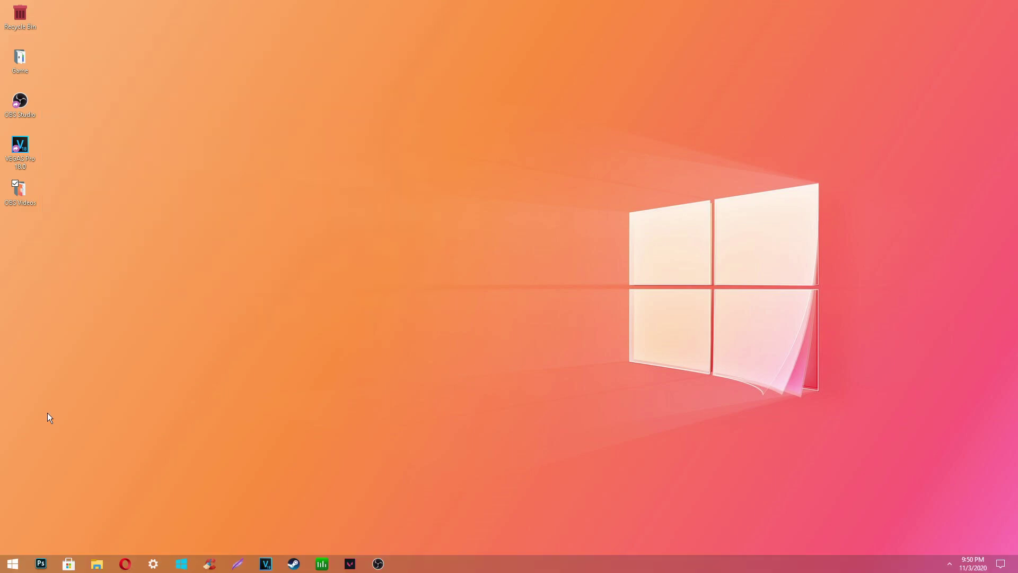
{"action": "left_click", "coordinate": [13, 564]}
{"action": "type", "text": "cmd"}
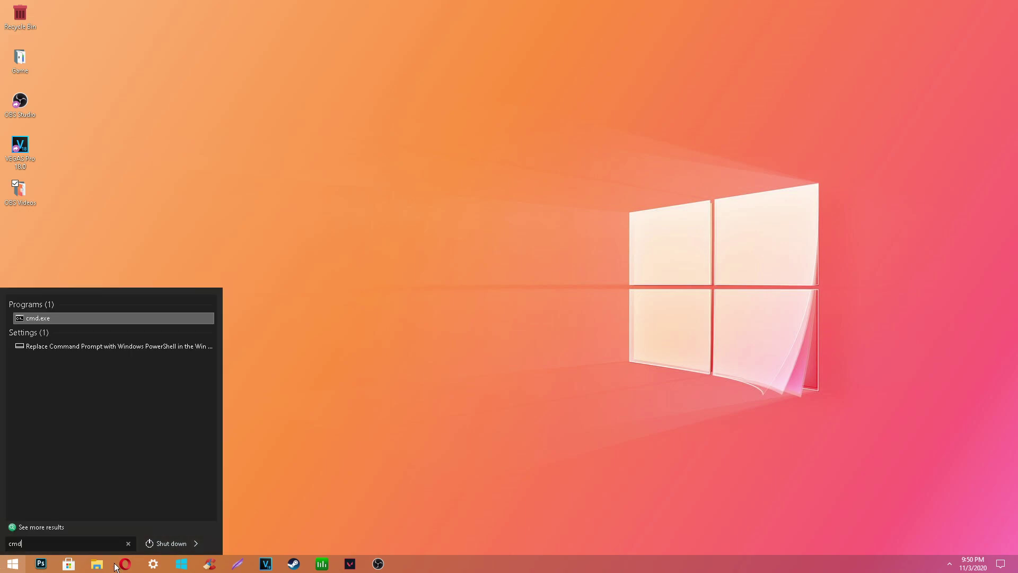
{"action": "right_click", "coordinate": [81, 317]}
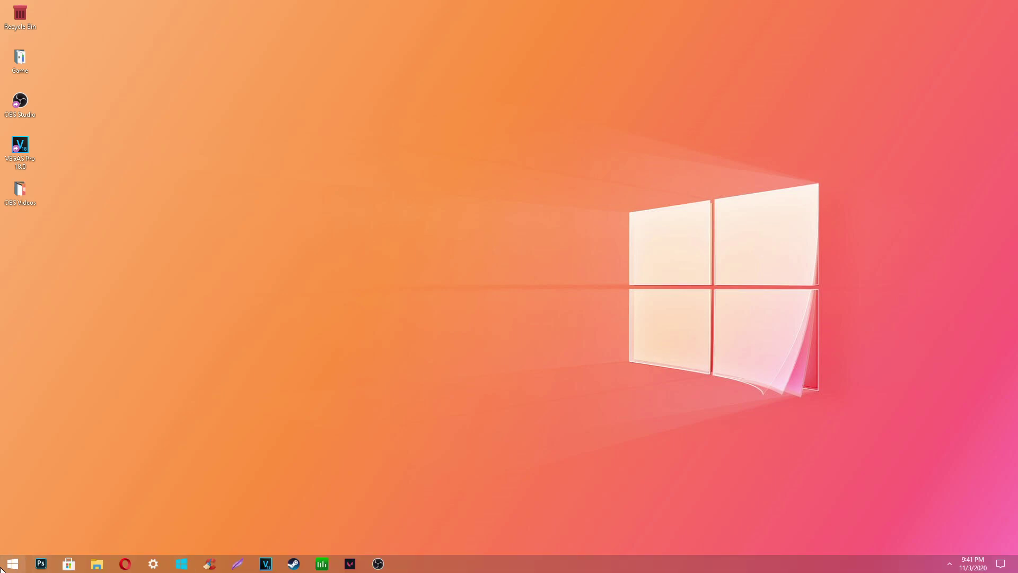
{"action": "left_click", "coordinate": [12, 564]}
{"action": "type", "text": "cmd"}
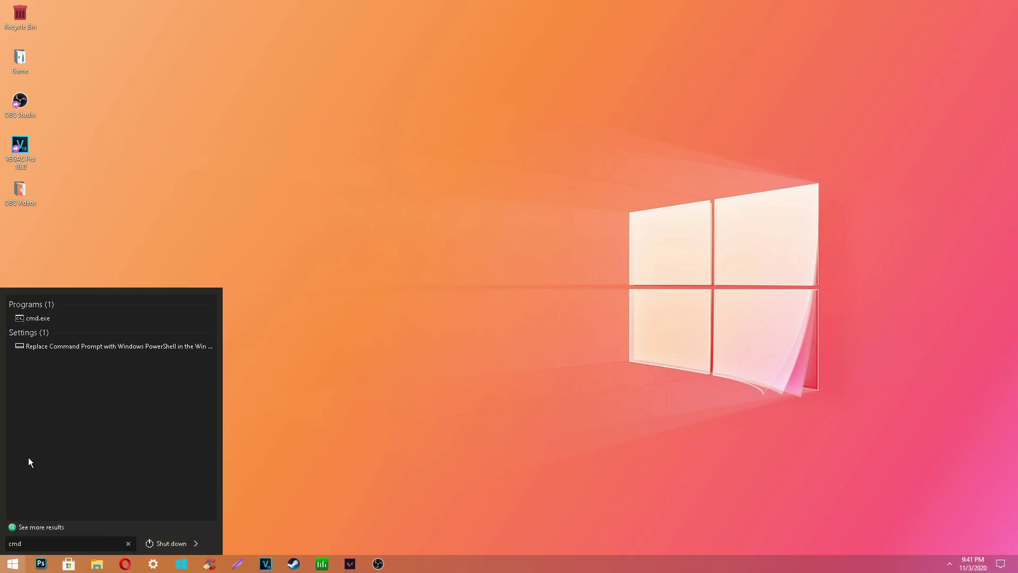
{"action": "right_click", "coordinate": [54, 318]}
{"action": "left_click", "coordinate": [104, 346]}
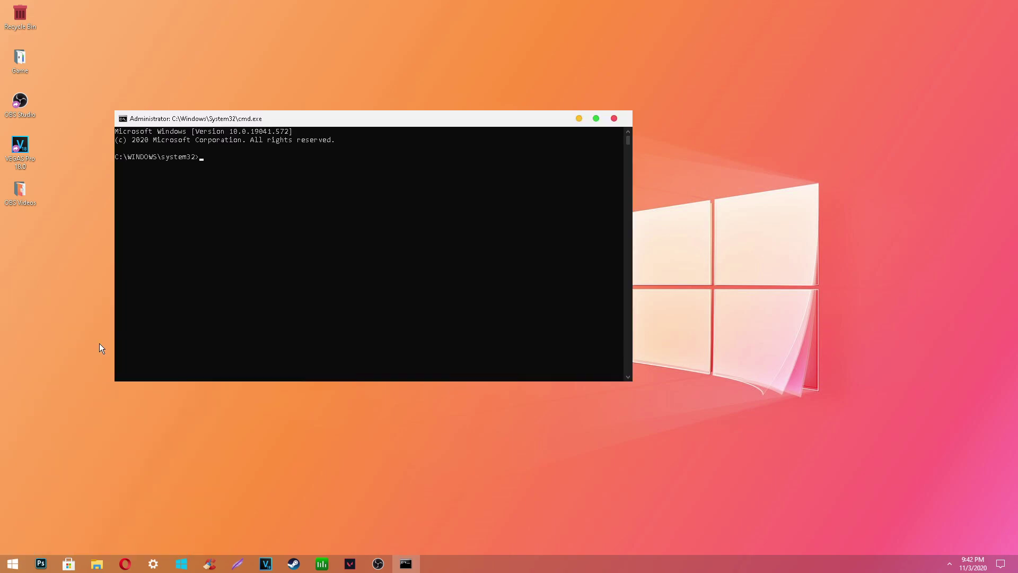
- Run powercfg -duplicatescheme for Ultimate Performance, select the new GUID, and close the window
{"action": "type", "text": "powercfg -duplicatescheme e9a42b02-d5df-448d-aa00-03f14749eb61"}
{"action": "key", "text": "Return"}
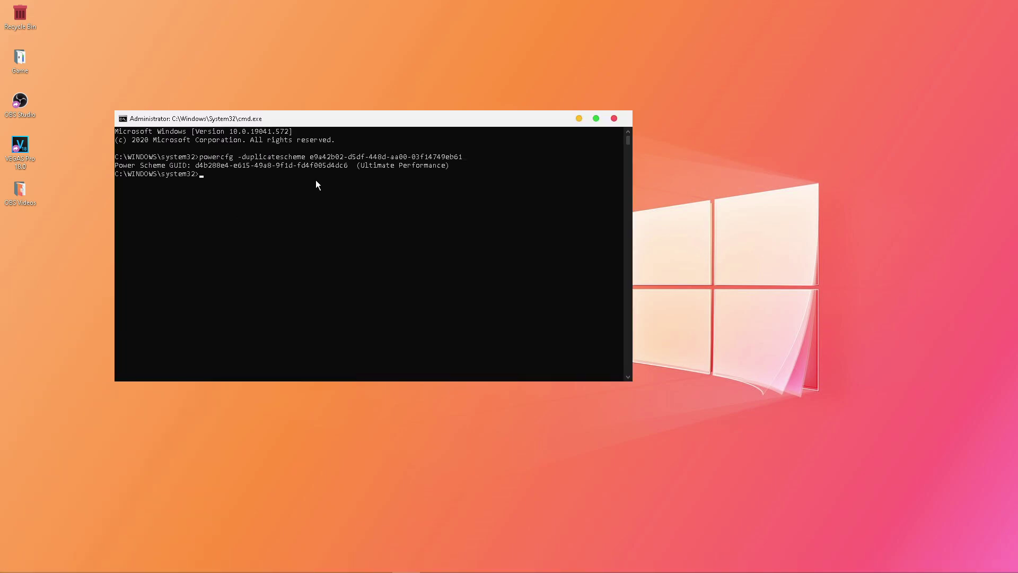
{"action": "left_click_drag", "start_coordinate": [453, 165], "coordinate": [116, 167]}
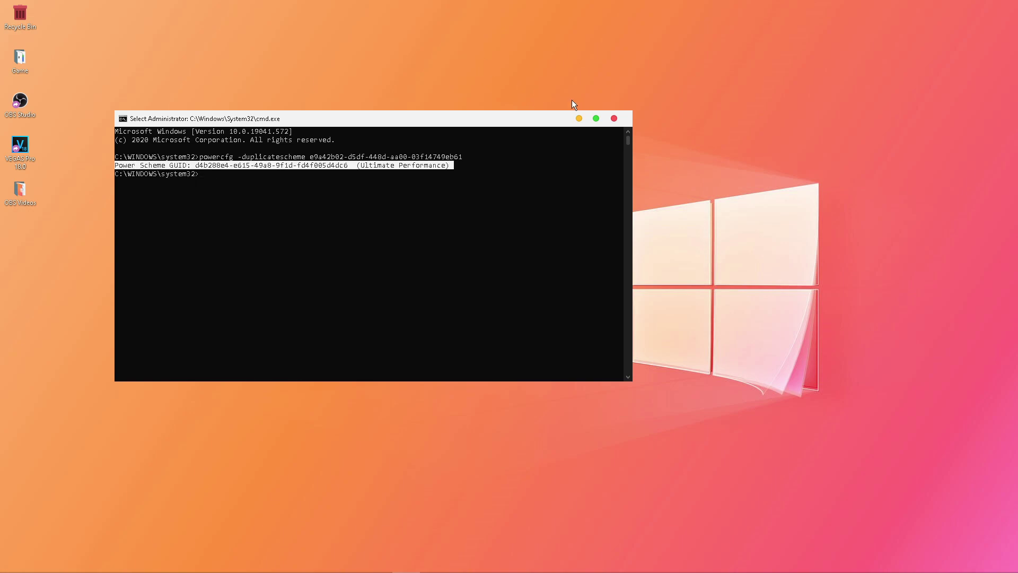
{"action": "left_click", "coordinate": [613, 118]}
{"action": "mouse_move", "coordinate": [883, 566]}
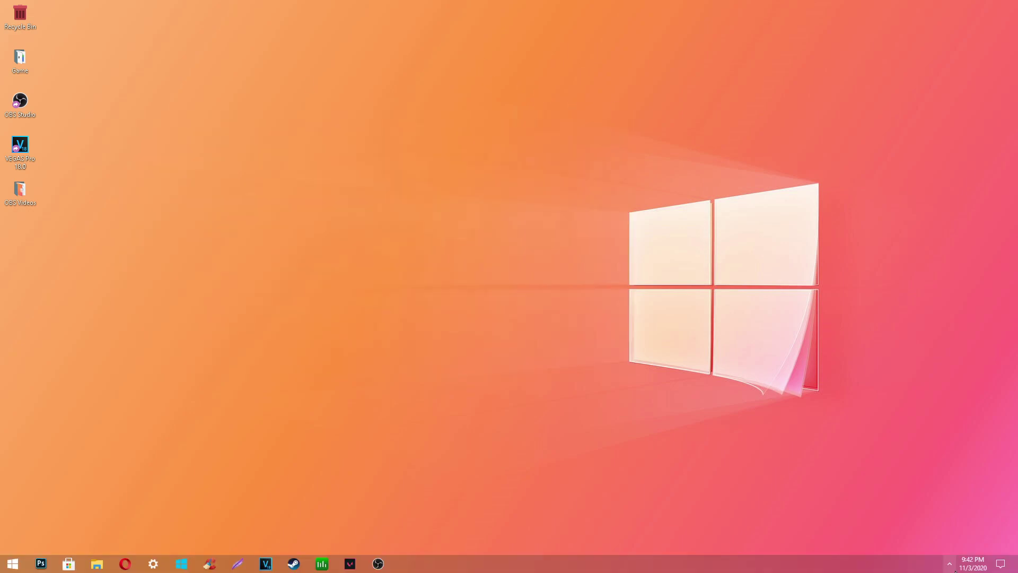
- Open Power Options from the battery tray icon and activate the Ultimate Performance plan
{"action": "left_click", "coordinate": [948, 563]}
{"action": "right_click", "coordinate": [963, 488]}
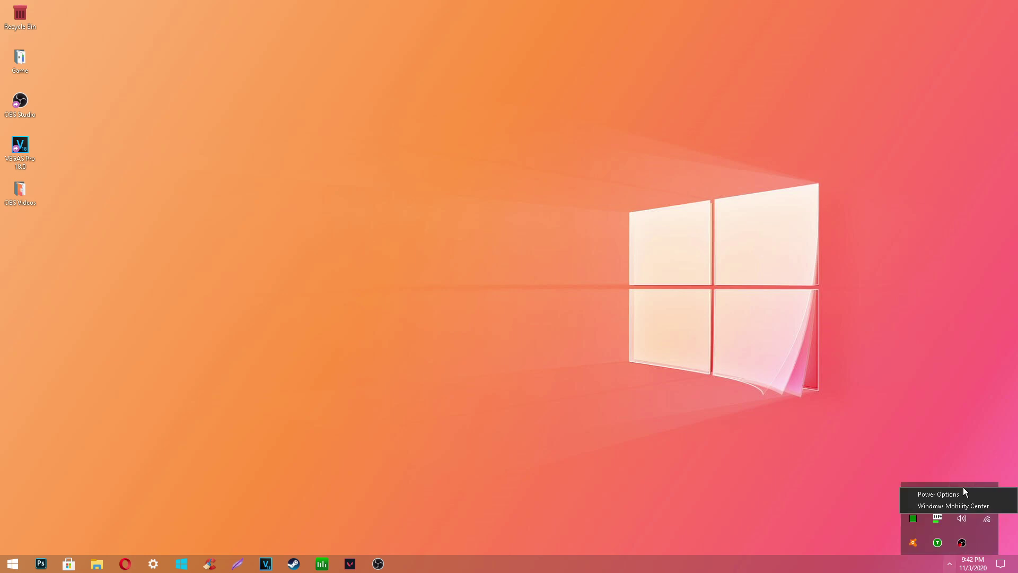
{"action": "left_click", "coordinate": [961, 494]}
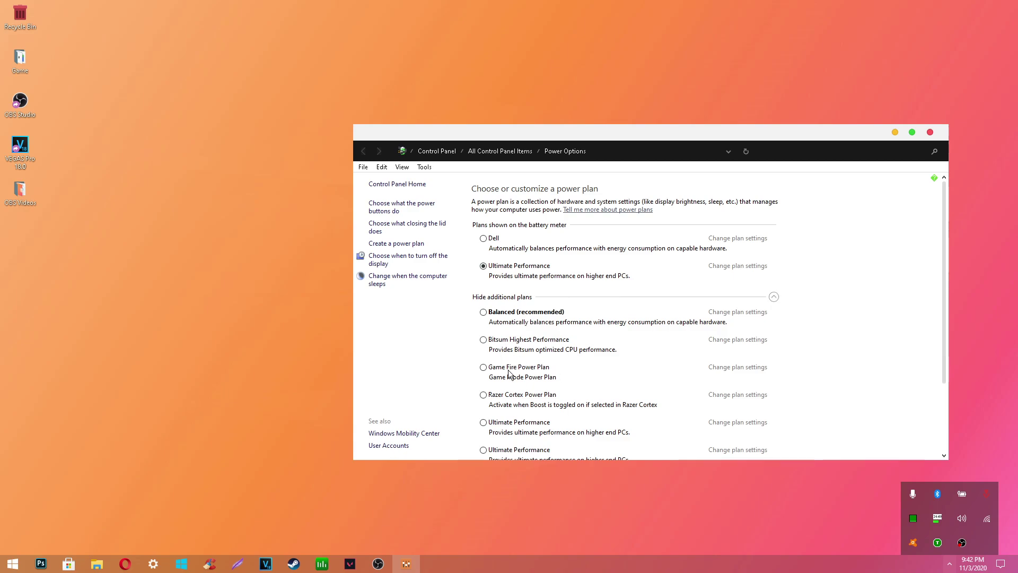
{"action": "scroll", "coordinate": [501, 389], "scroll_direction": "down", "scroll_amount": 1}
{"action": "left_click", "coordinate": [484, 406]}
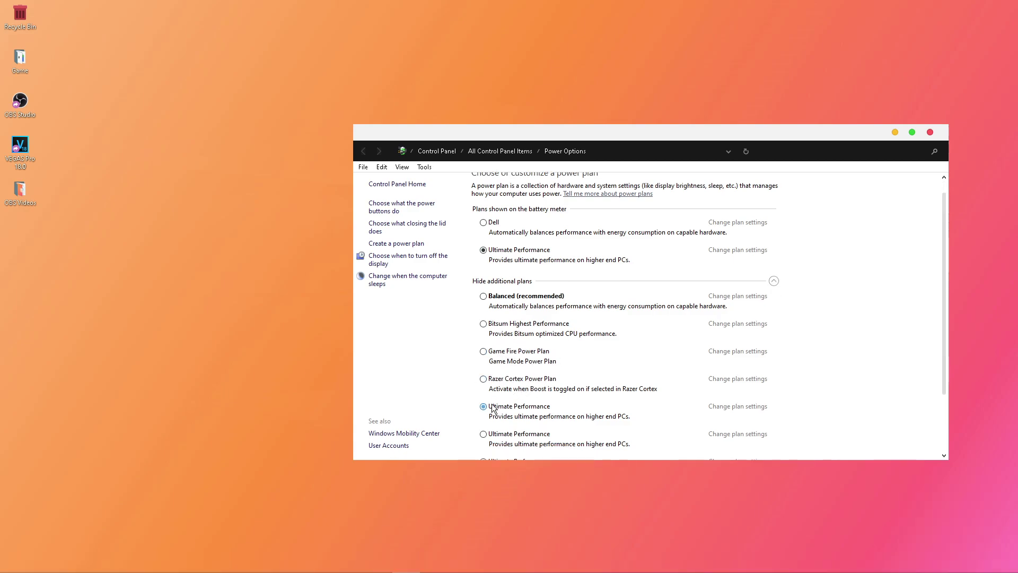
- Keep the plan's plugged-in sleep at Never and go to advanced power settings
{"action": "left_click", "coordinate": [737, 406]}
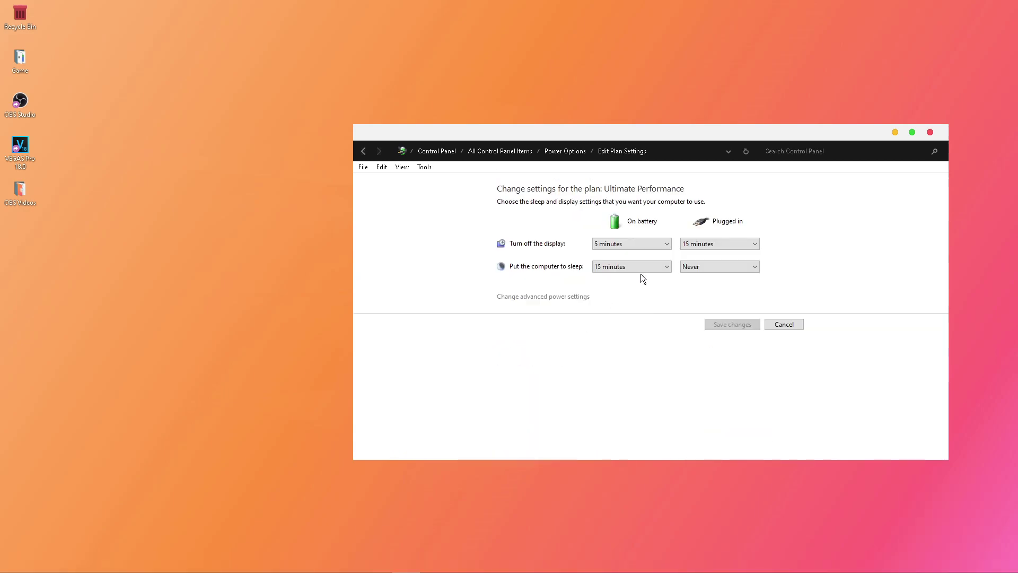
{"action": "left_click", "coordinate": [720, 267]}
{"action": "left_click", "coordinate": [708, 396]}
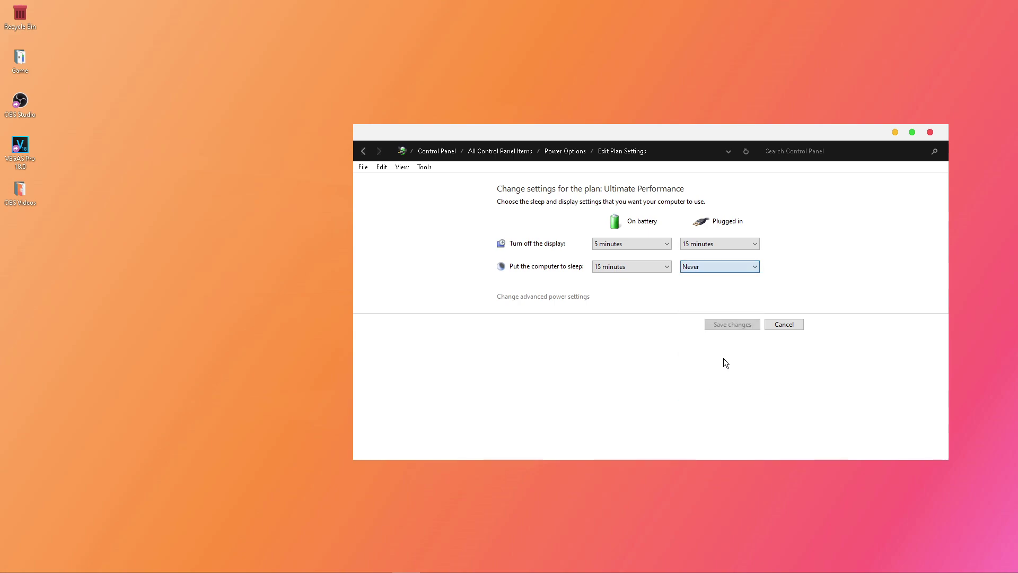
{"action": "left_click", "coordinate": [540, 297]}
{"action": "scroll", "coordinate": [295, 283], "scroll_direction": "down", "scroll_amount": 3}
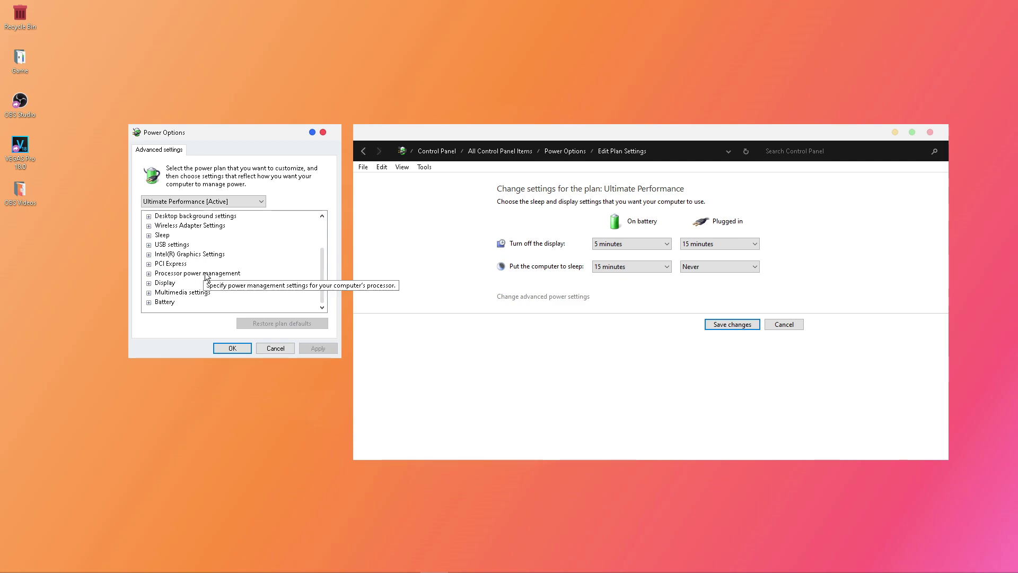
- Set the Intel(R) Graphics Power Plan to Maximum Performance
{"action": "left_click", "coordinate": [149, 254]}
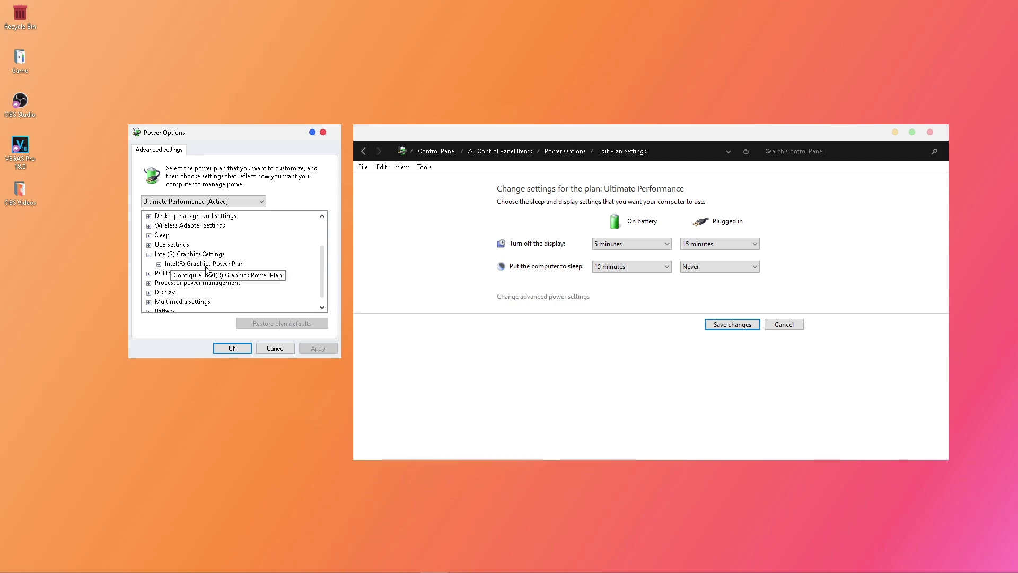
{"action": "left_click", "coordinate": [159, 263]}
{"action": "left_click", "coordinate": [223, 274]}
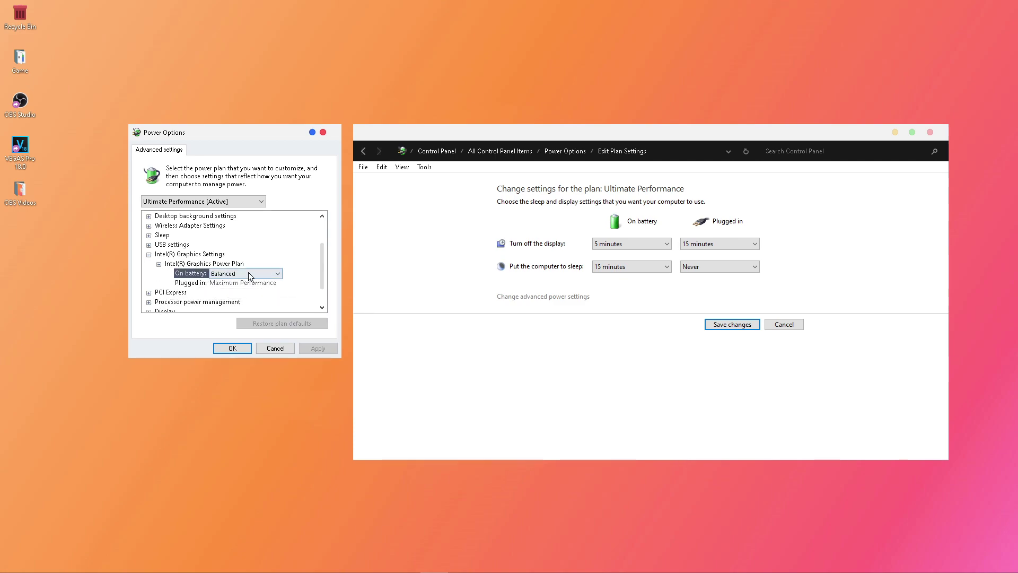
{"action": "left_click", "coordinate": [276, 275]}
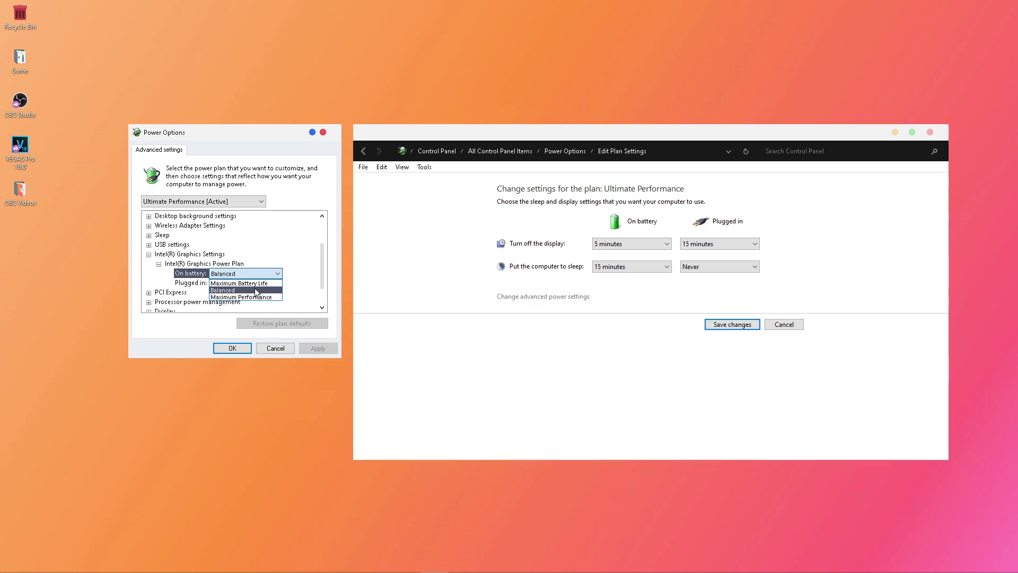
{"action": "left_click", "coordinate": [254, 288]}
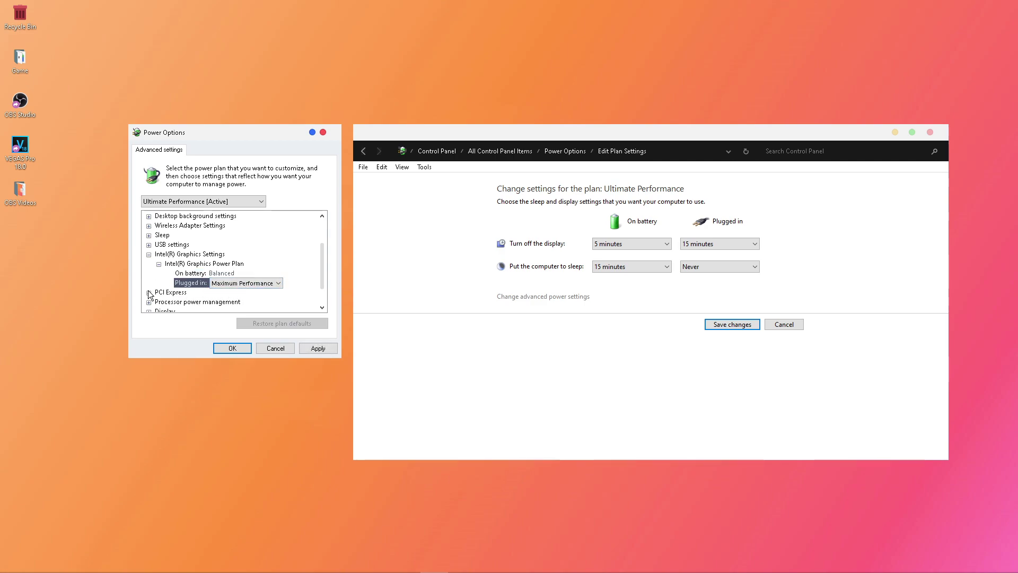
{"action": "scroll", "coordinate": [149, 293], "scroll_direction": "down", "scroll_amount": 1}
- Review processor power and cooling policy settings, then apply, confirm, and save the plan
{"action": "left_click", "coordinate": [149, 273]}
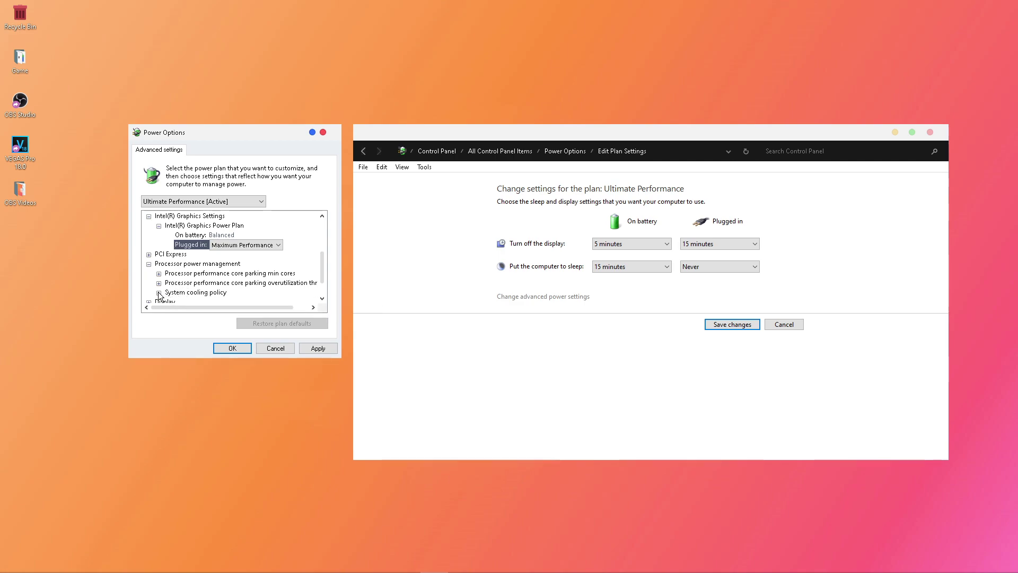
{"action": "left_click", "coordinate": [159, 293]}
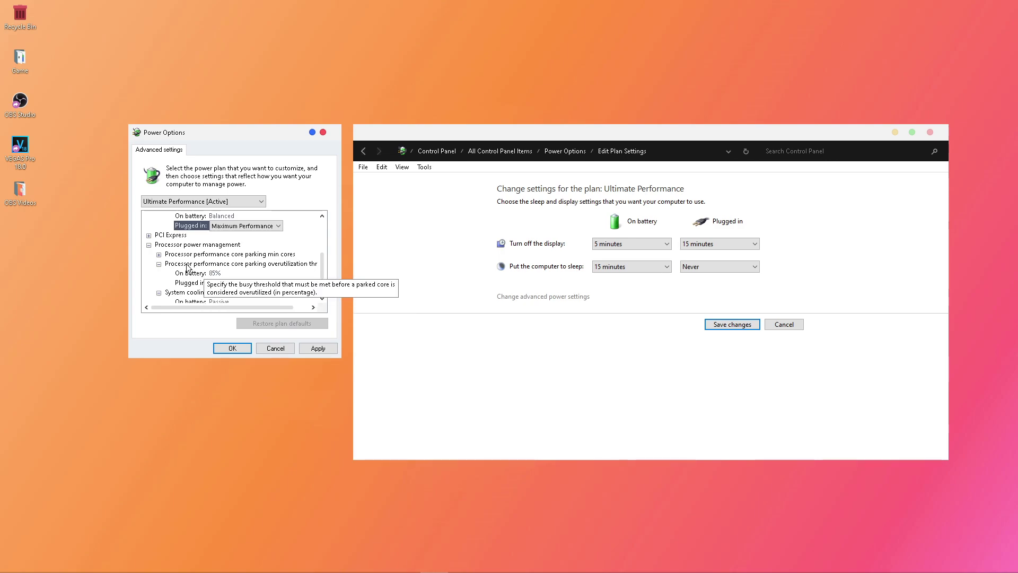
{"action": "left_click", "coordinate": [319, 348]}
{"action": "left_click", "coordinate": [232, 348]}
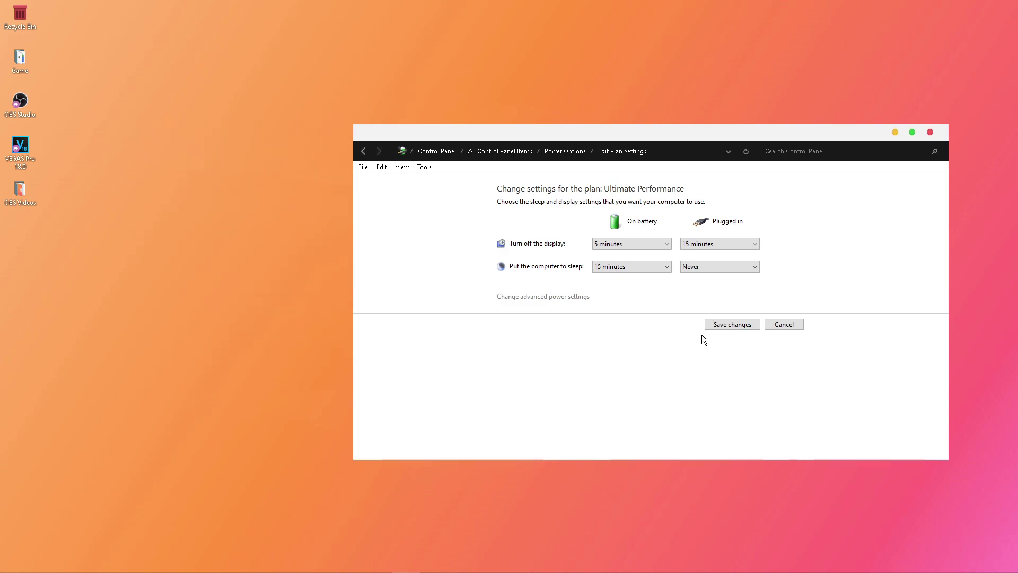
{"action": "left_click", "coordinate": [724, 327]}
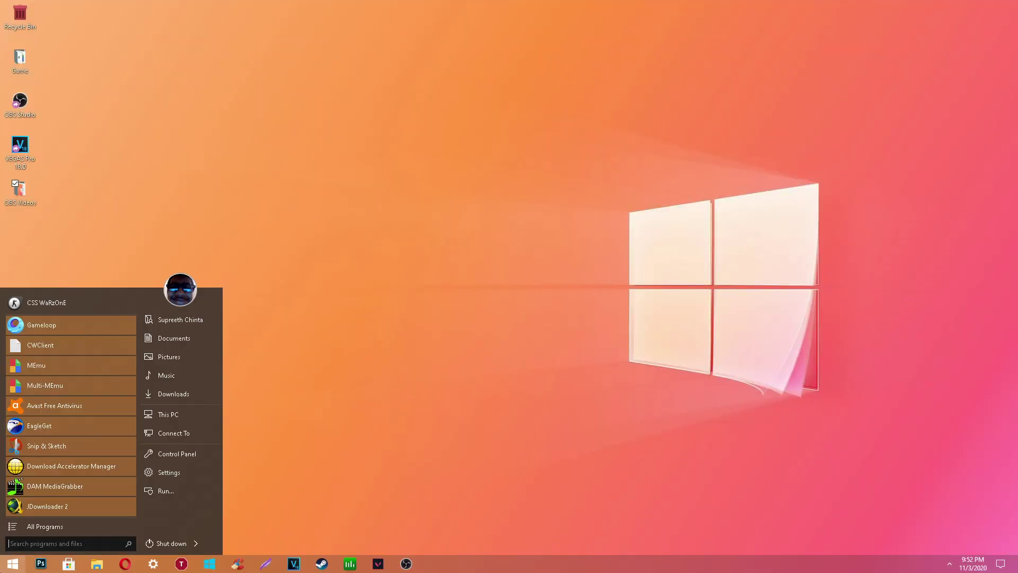
{"action": "type", "text": "%"}
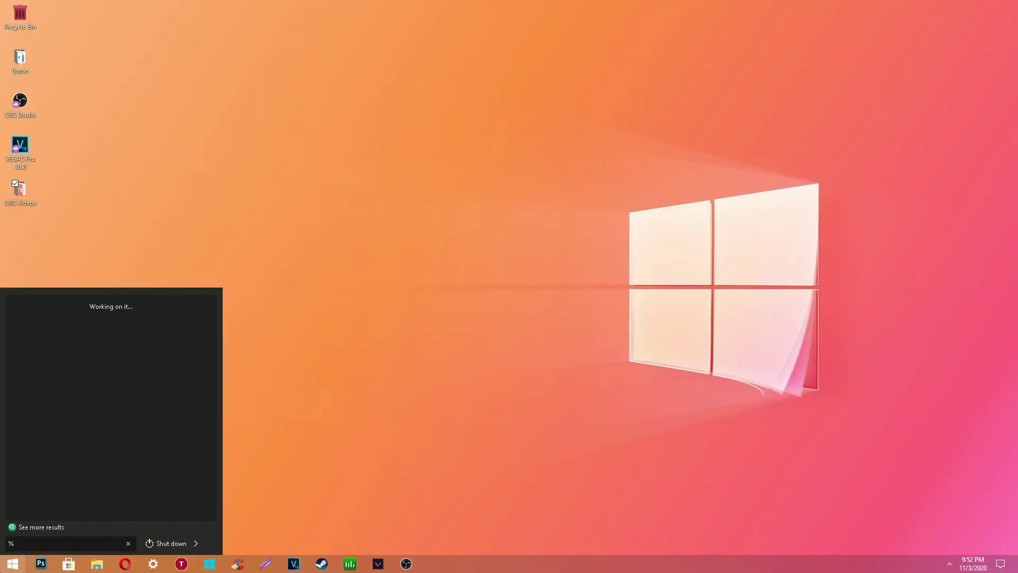
{"action": "type", "text": "temp%"}
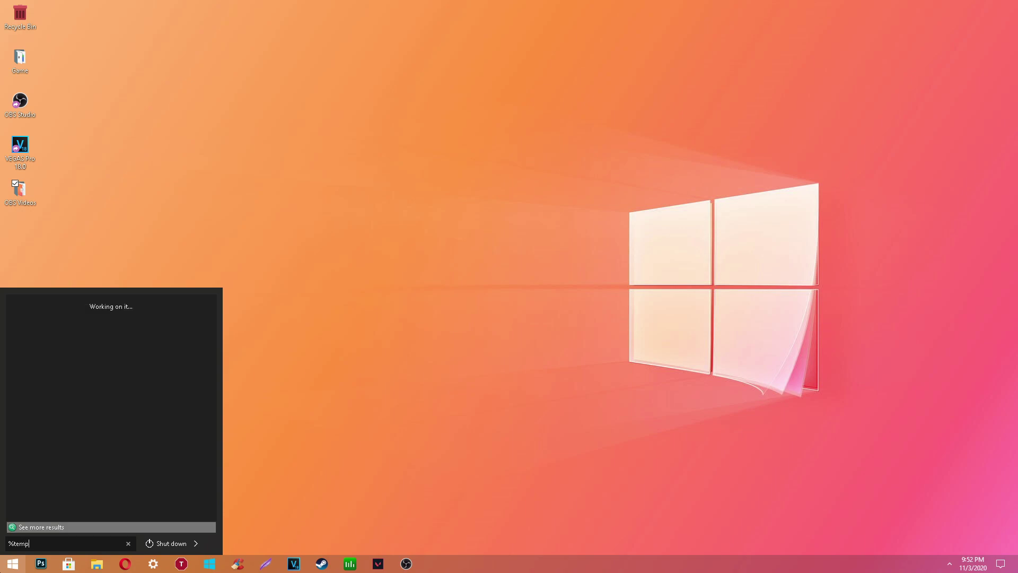
- Open the %temp% folder from the Start search results
{"action": "left_click", "coordinate": [44, 303]}
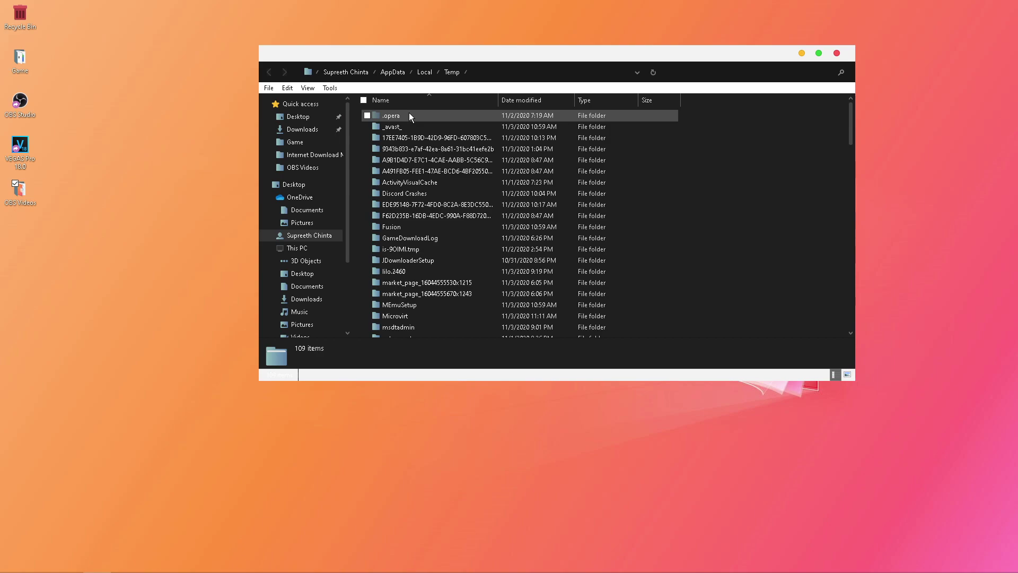
- Permanently delete all Temp items, skipping every in-use file, leaving six
{"action": "key", "text": "ctrl+a"}
{"action": "key", "text": "shift+Delete"}
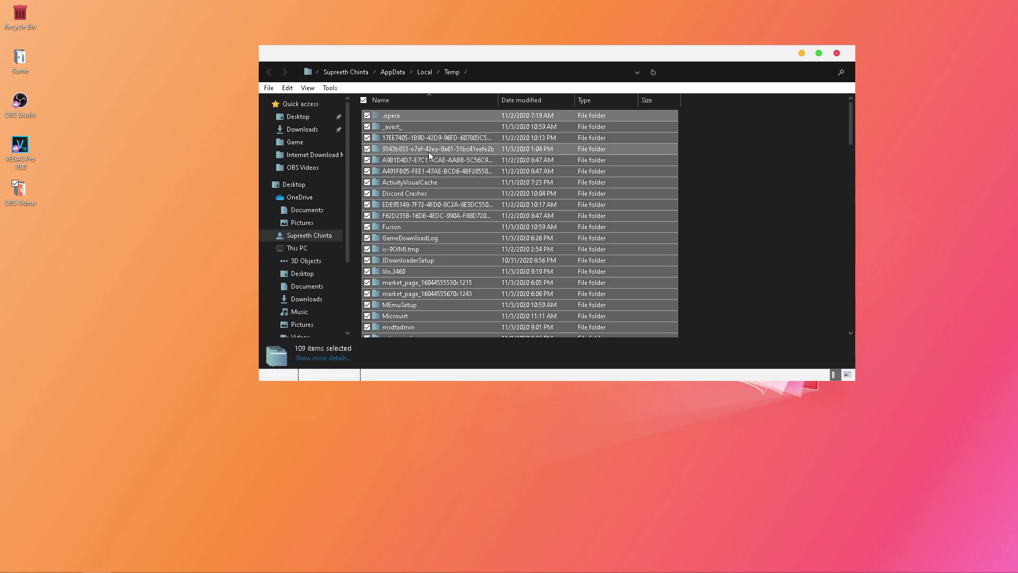
{"action": "left_click", "coordinate": [551, 300]}
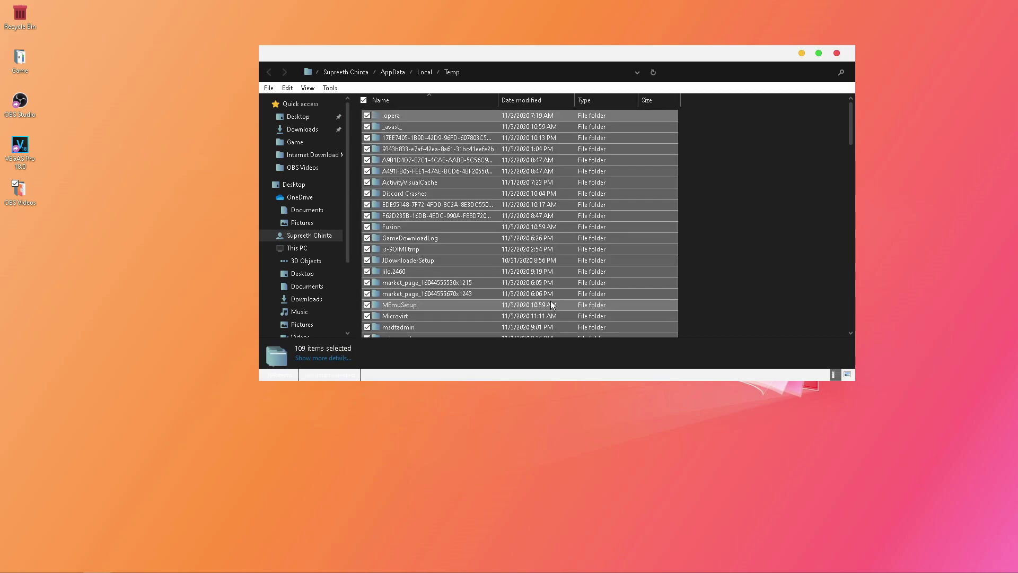
{"action": "left_click", "coordinate": [457, 265]}
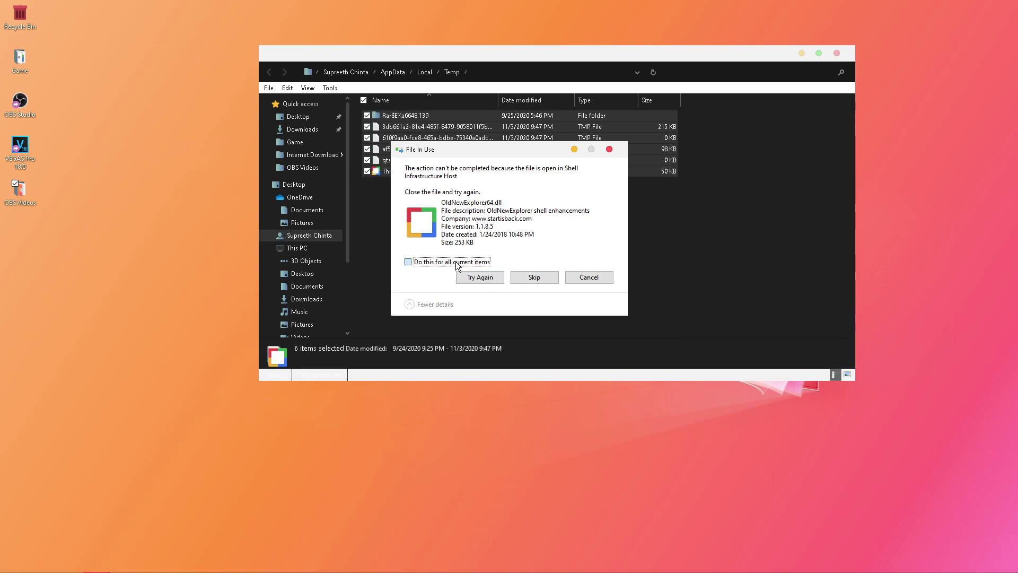
{"action": "left_click", "coordinate": [526, 282]}
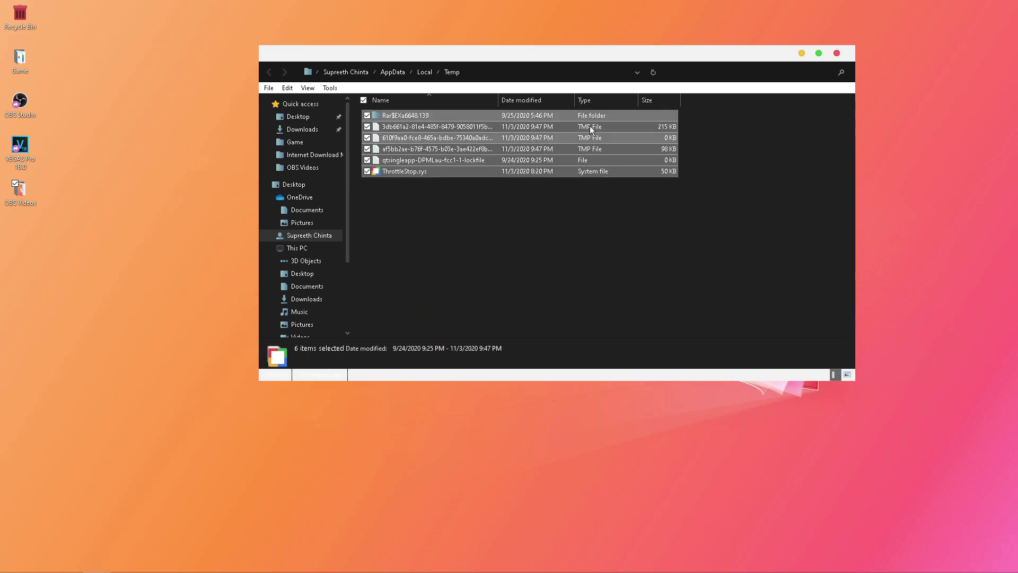
{"action": "left_click", "coordinate": [524, 244]}
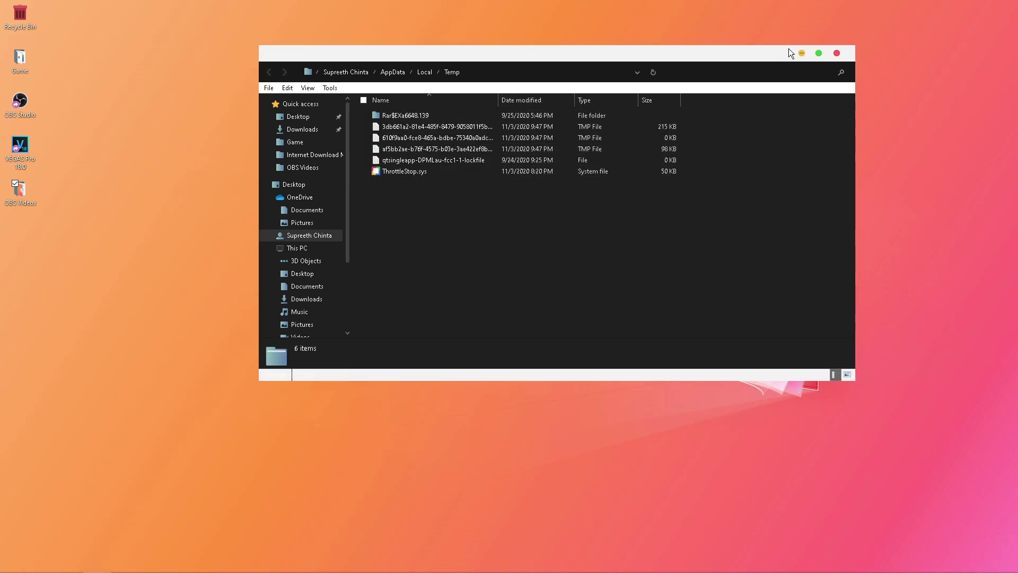